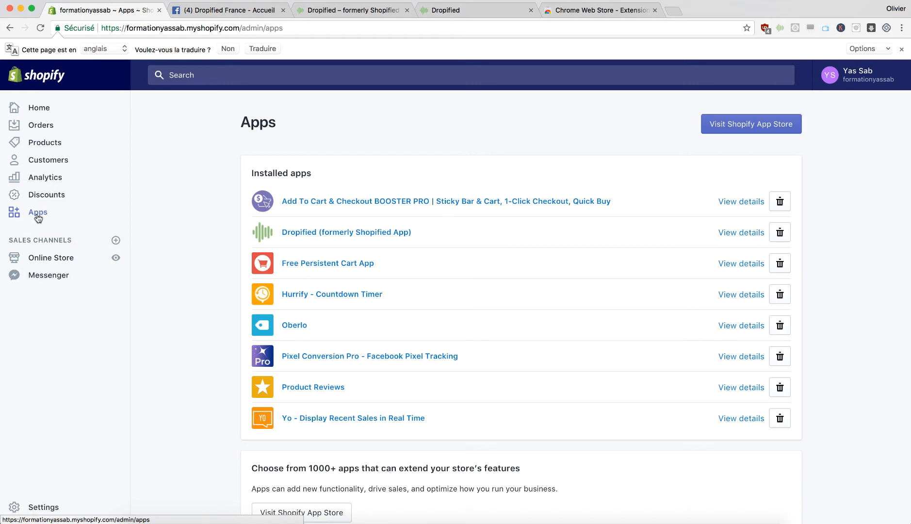
# Open Dropified from the store's installed apps and review its Products Import, Auto Fulfill, Alerts and Orders settings.
pyautogui.click(302, 233)
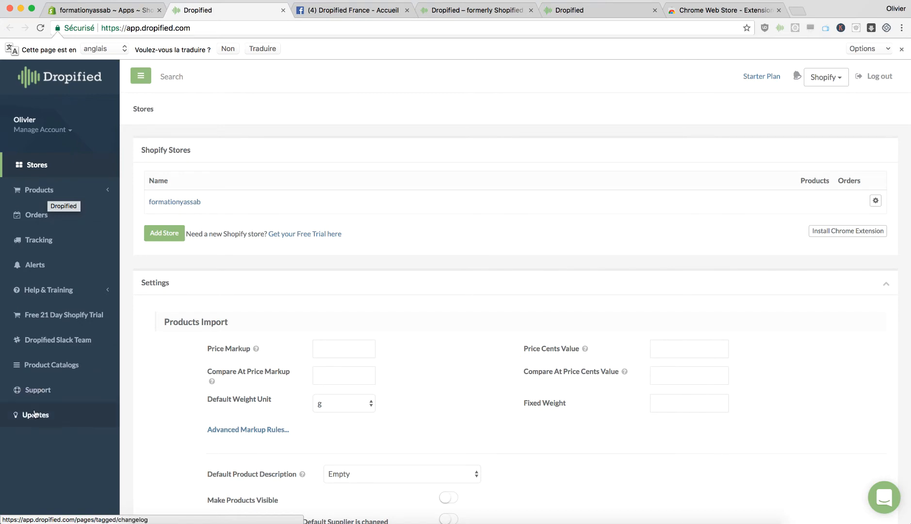
pyautogui.scroll(-10, 418, 324)
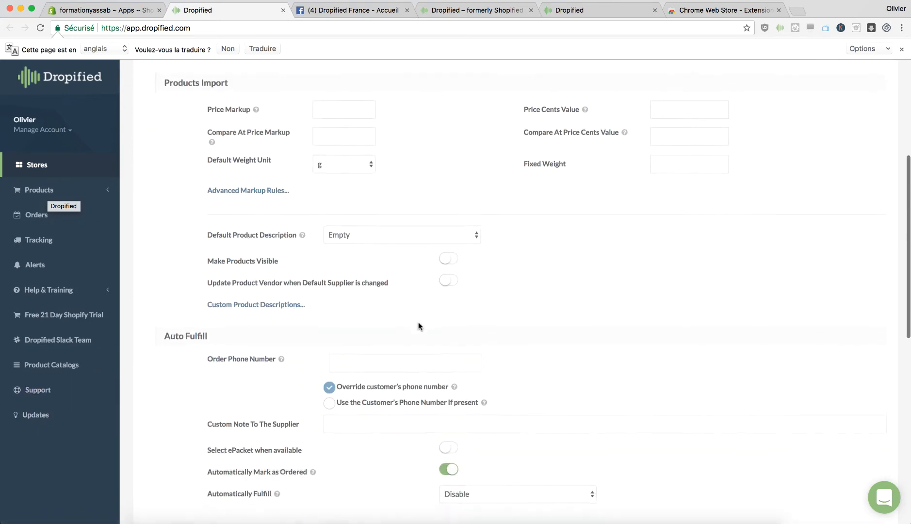
pyautogui.scroll(-5, 419, 320)
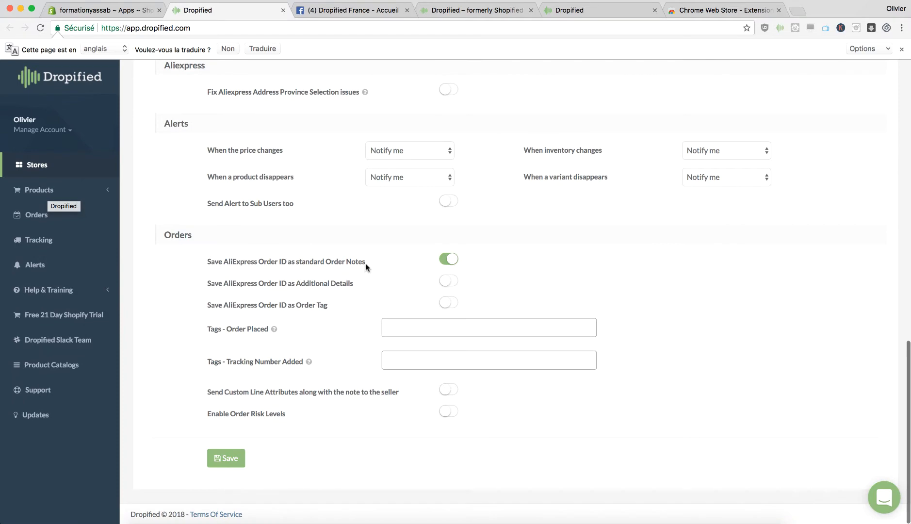
pyautogui.scroll(15, 366, 262)
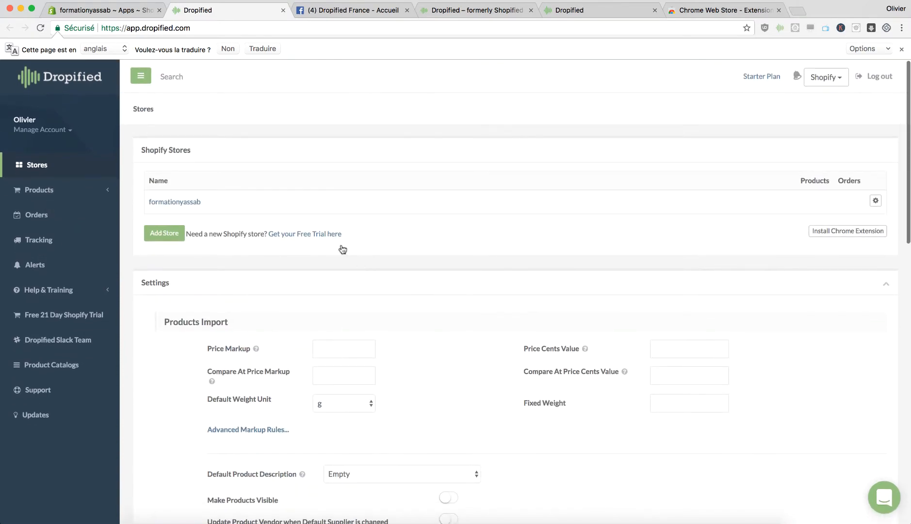
# Look through the Products section: the formationyassab store's product list, the Boards page and the Bulk edit page.
pyautogui.click(53, 190)
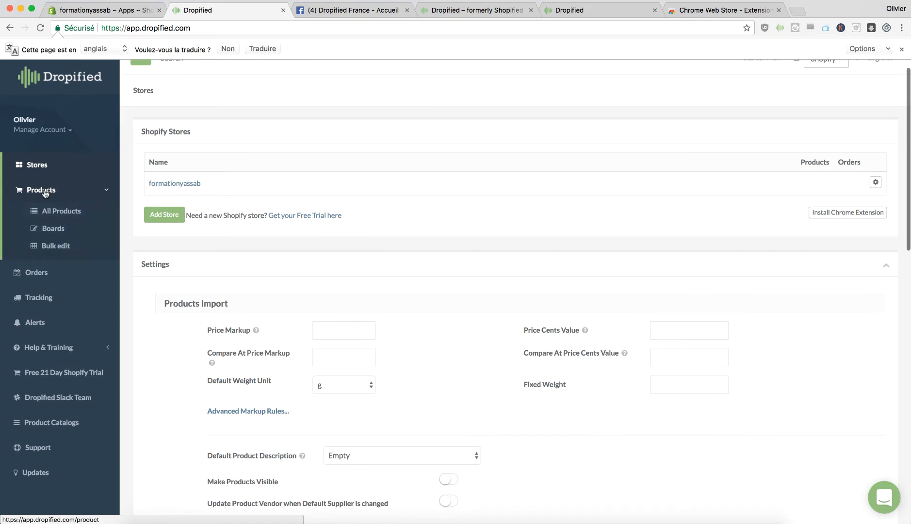
pyautogui.click(60, 214)
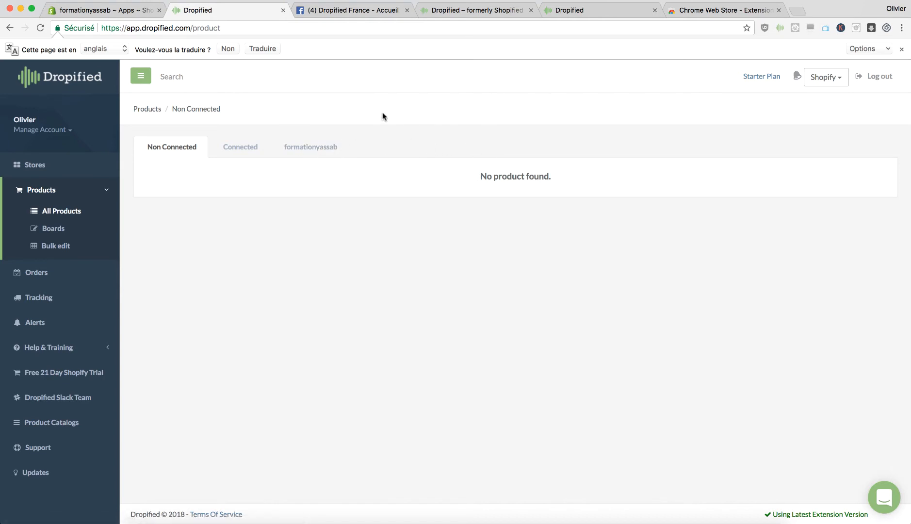
pyautogui.click(310, 148)
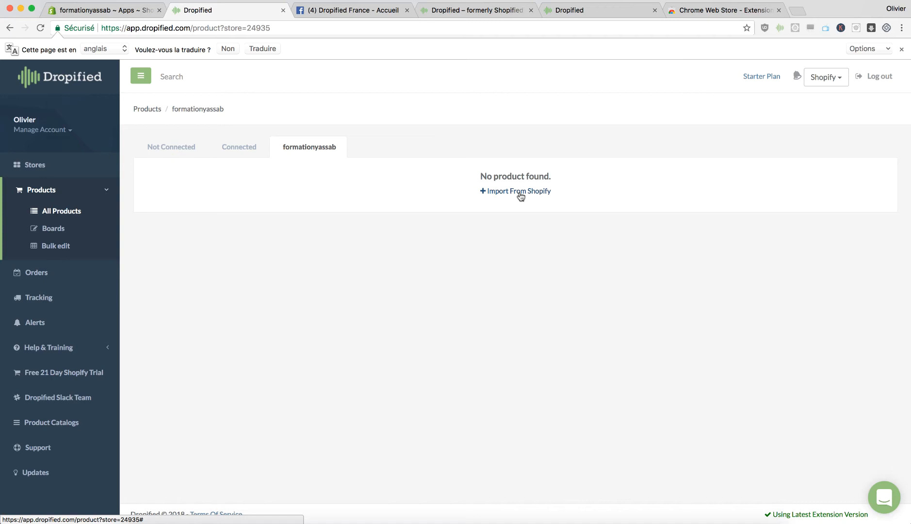
pyautogui.click(53, 233)
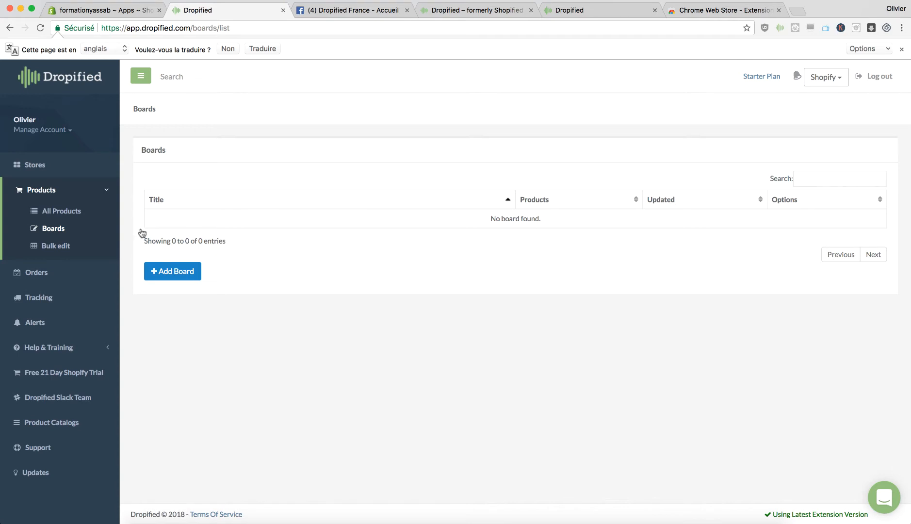
pyautogui.click(53, 248)
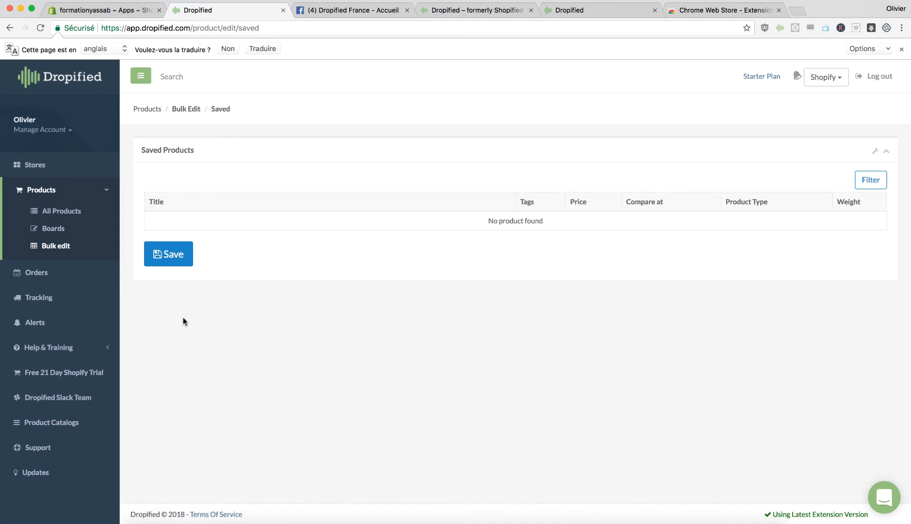
# Review the Orders, Tracking and Alerts pages of the formationyassab store, highlighting the Tracking Number column heading.
pyautogui.click(36, 272)
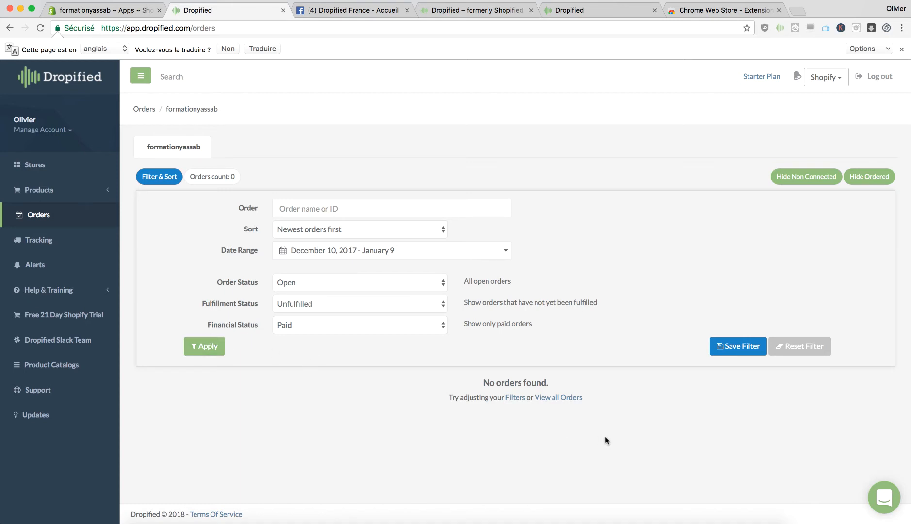
pyautogui.click(29, 242)
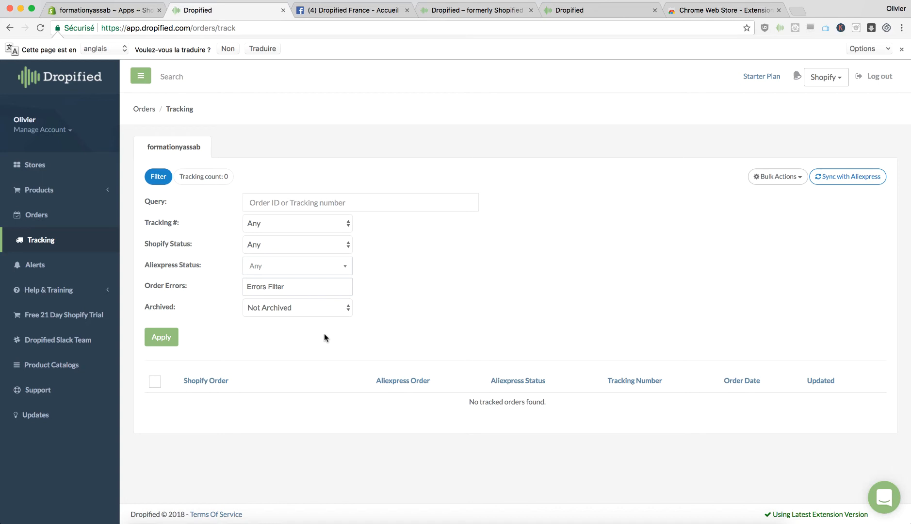
pyautogui.moveTo(663, 382); pyautogui.dragTo(608, 381)
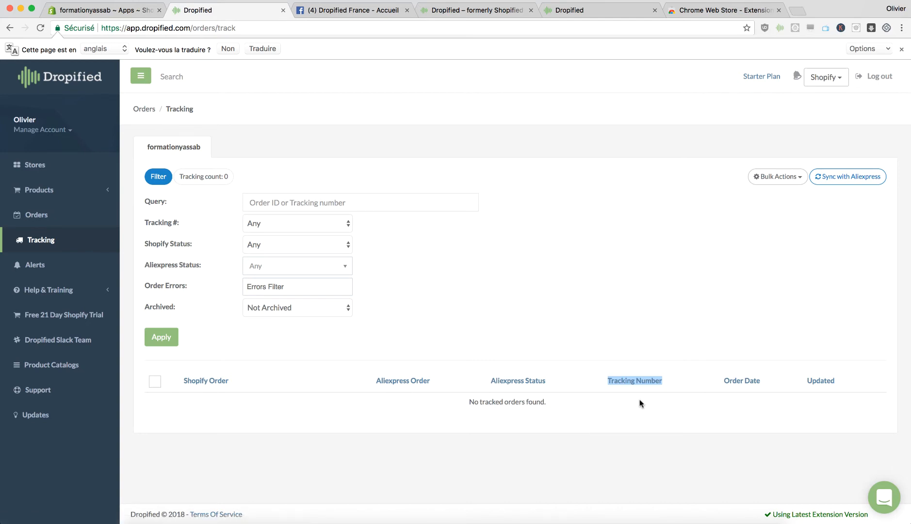
pyautogui.click(34, 267)
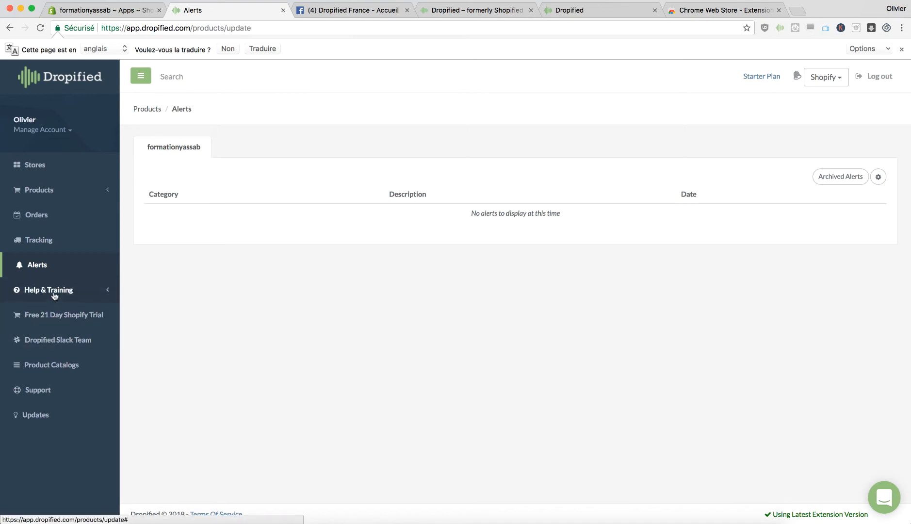
# Open the Help & Training videos page, look through all its tutorials and close it.
pyautogui.click(55, 294)
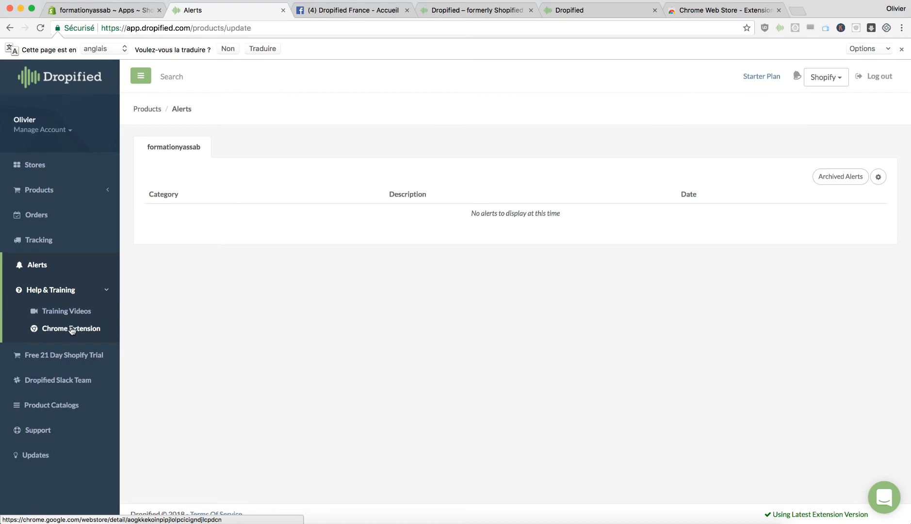
pyautogui.click(67, 312)
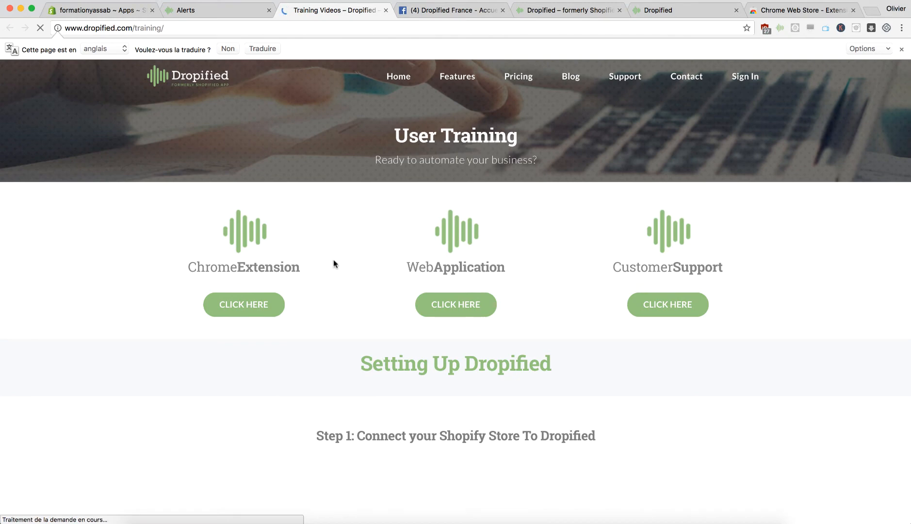
pyautogui.scroll(-15, 337, 263)
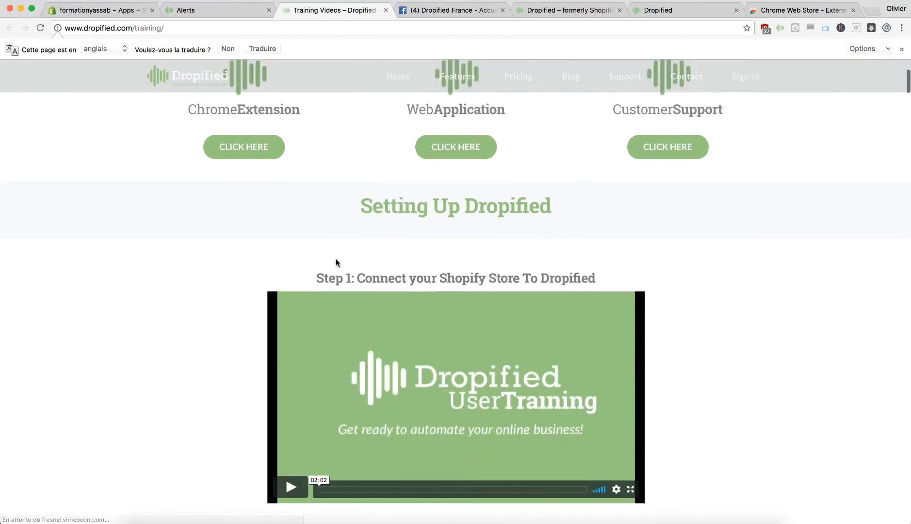
pyautogui.scroll(-20, 336, 263)
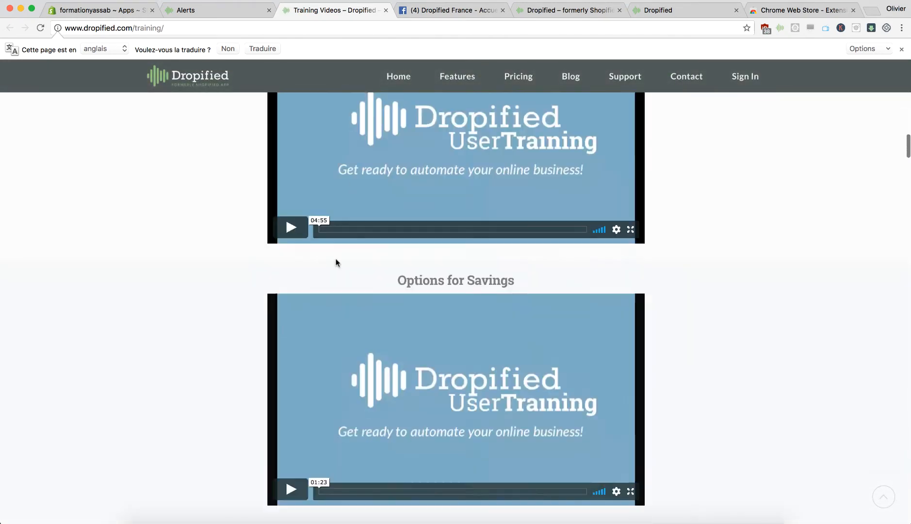
pyautogui.scroll(-20, 335, 262)
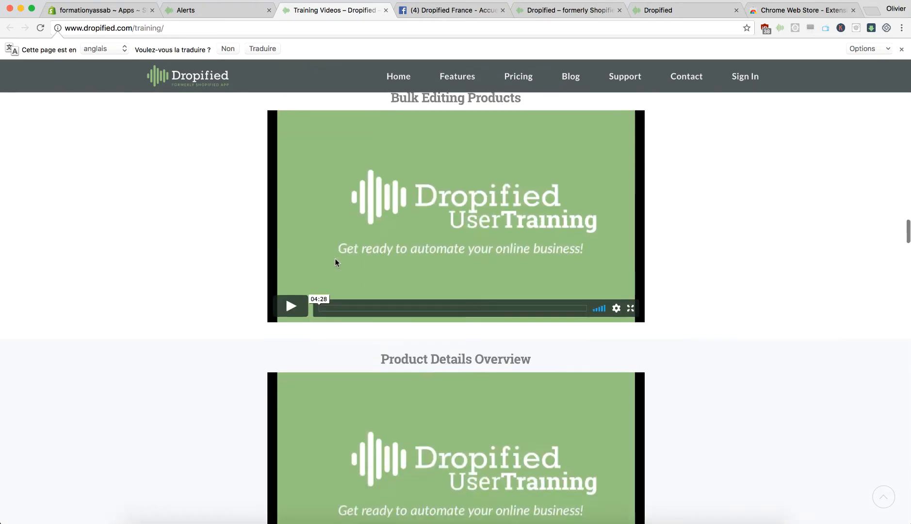
pyautogui.scroll(-20, 335, 261)
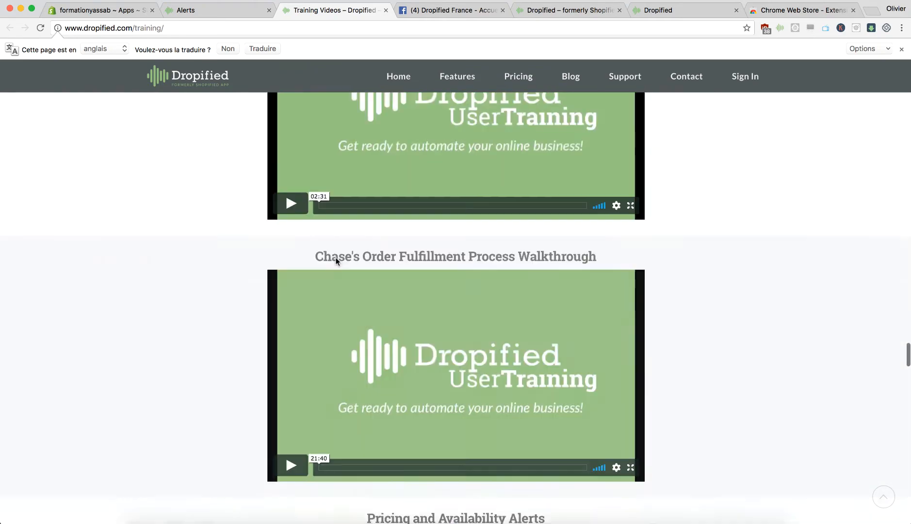
pyautogui.scroll(-3, 336, 259)
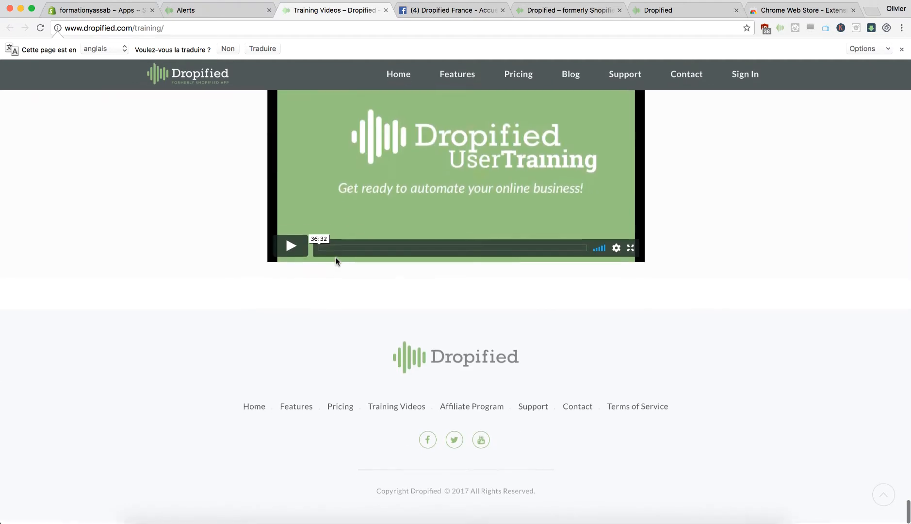
pyautogui.click(386, 10)
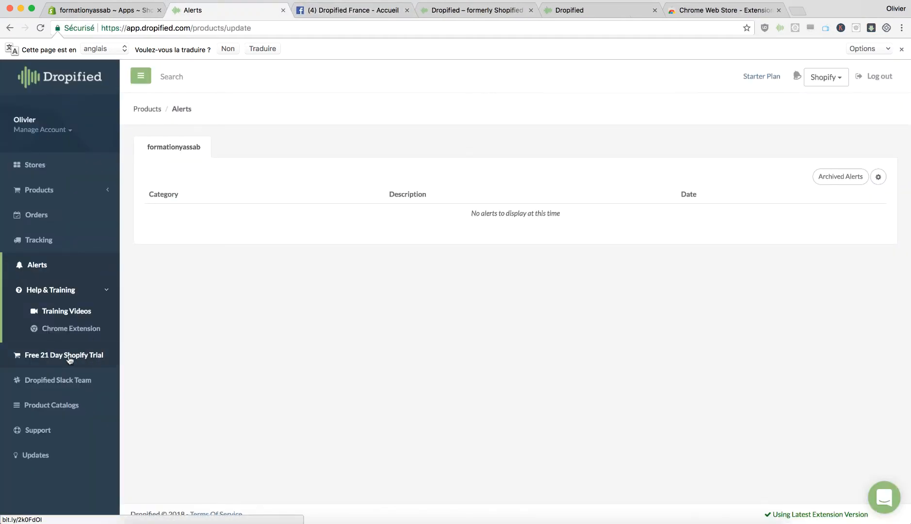
# View the Free 21 Day Shopify Trial and Dropified Slack Team pages, closing each one after viewing.
pyautogui.click(77, 358)
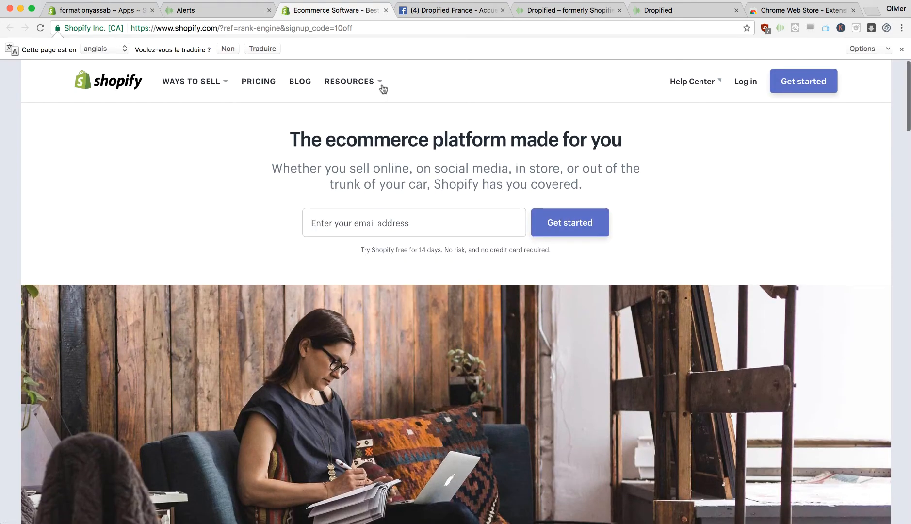
pyautogui.click(385, 11)
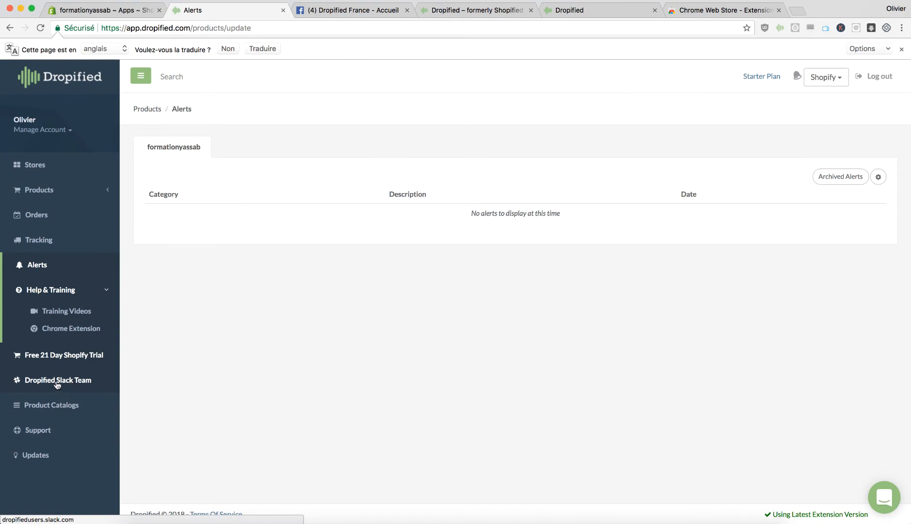
pyautogui.click(56, 383)
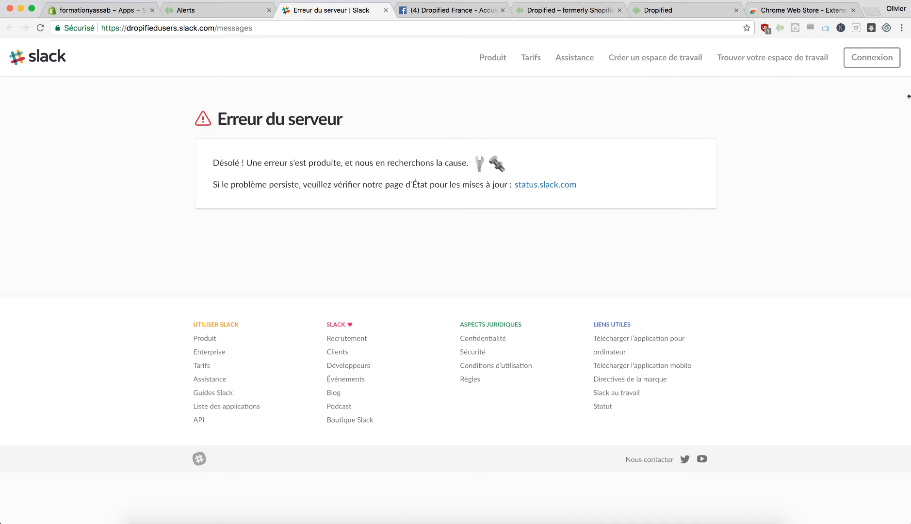
pyautogui.click(387, 9)
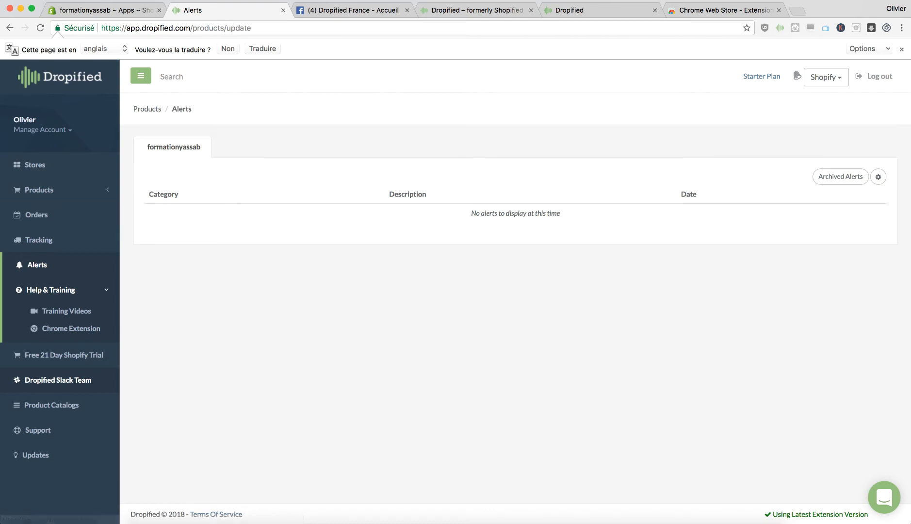
# Open the Dropified support chat to view it, and close it along with the recording settings.
pyautogui.click(884, 499)
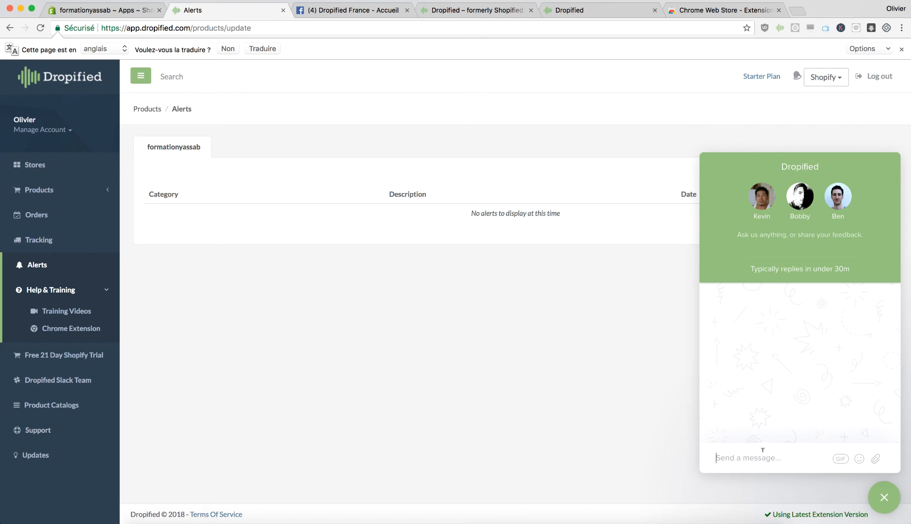
pyautogui.click(886, 29)
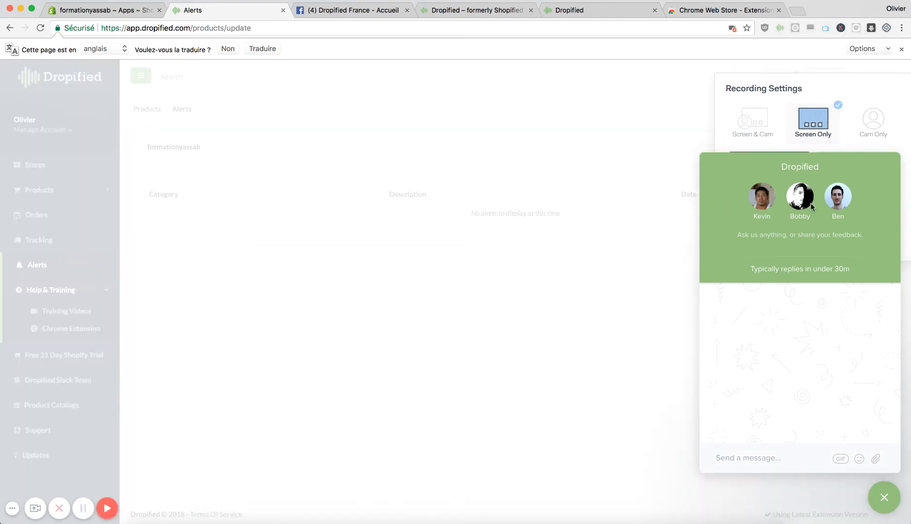
pyautogui.click(885, 498)
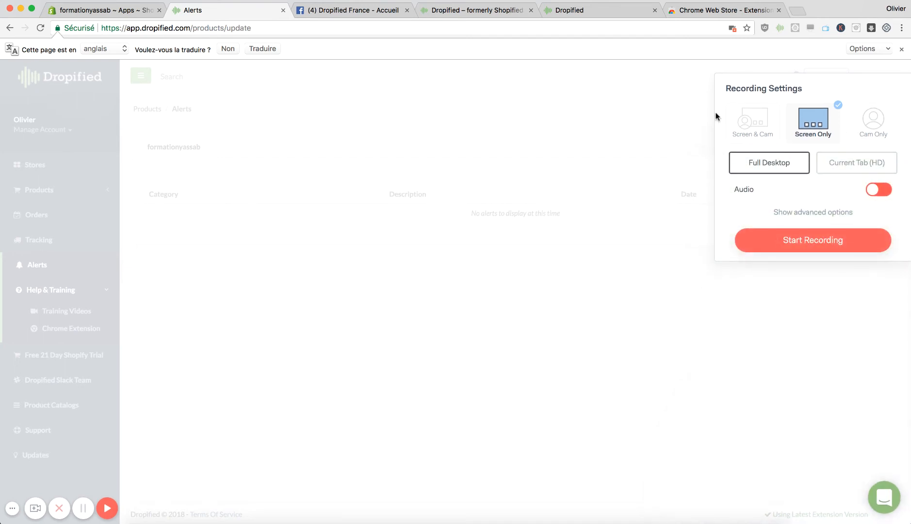
pyautogui.click(631, 118)
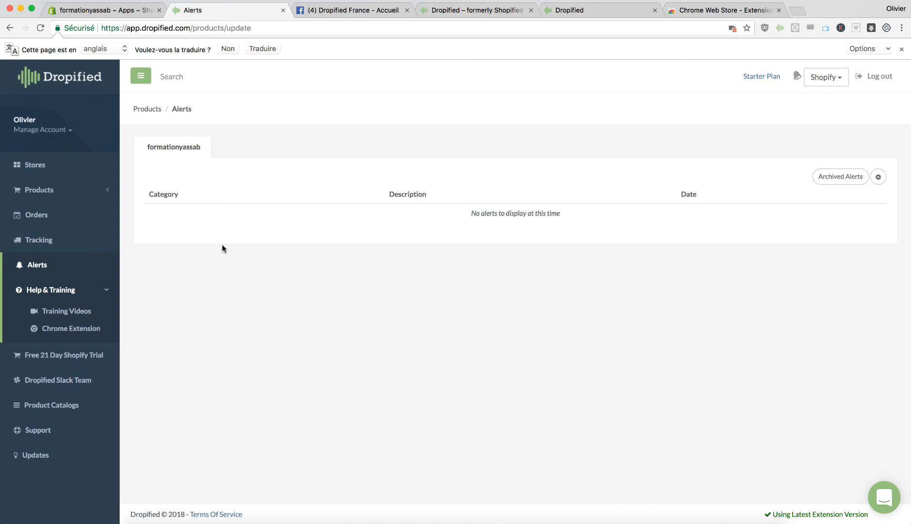
# Open Product Catalogs and examine the list of websites Dropified can import products from.
pyautogui.click(69, 412)
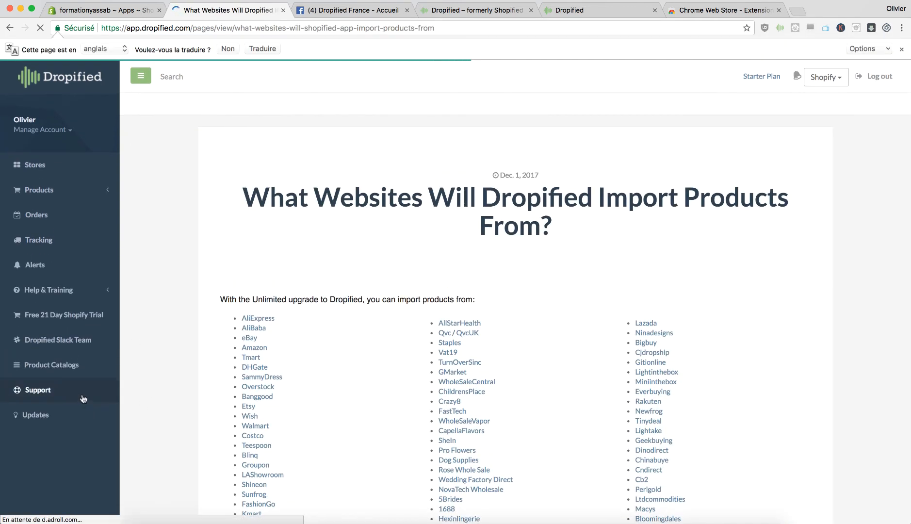
pyautogui.scroll(-3, 281, 342)
pyautogui.scroll(-1, 280, 342)
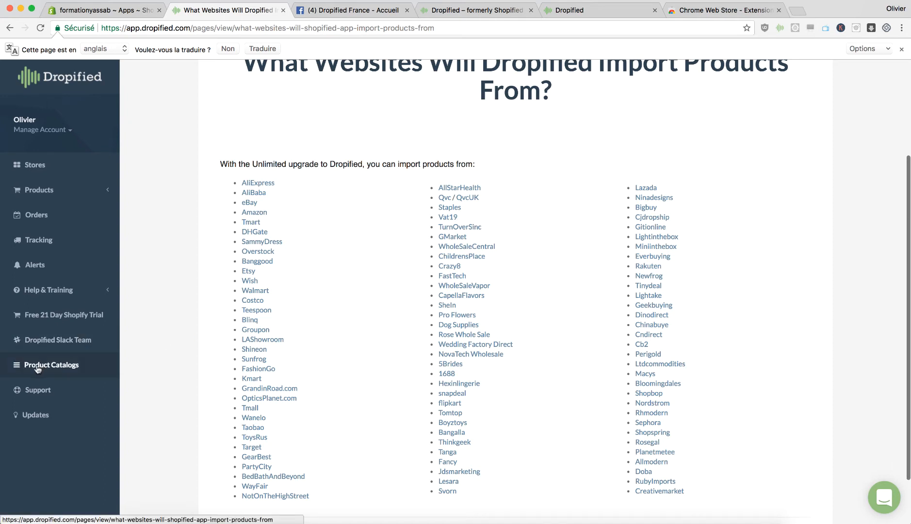
# View the support chat from the Support entry and open the Updates page with the changelog.
pyautogui.click(34, 393)
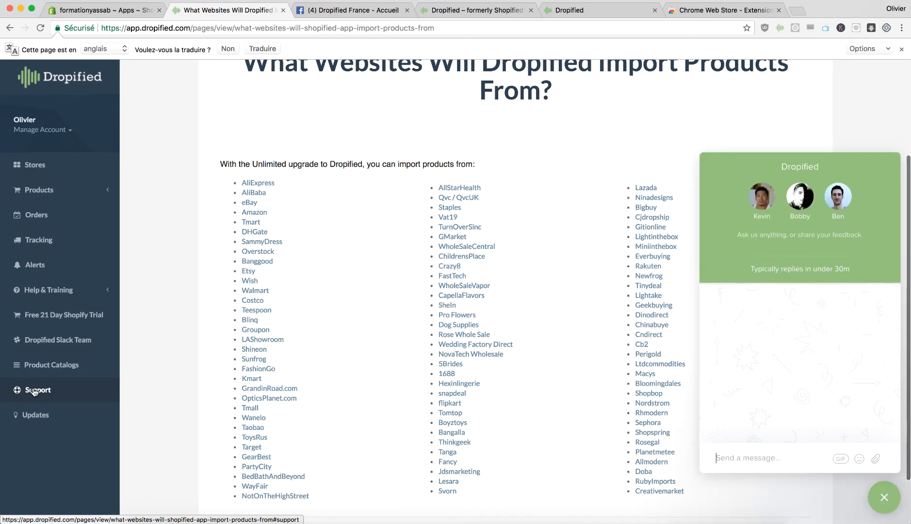
pyautogui.click(42, 417)
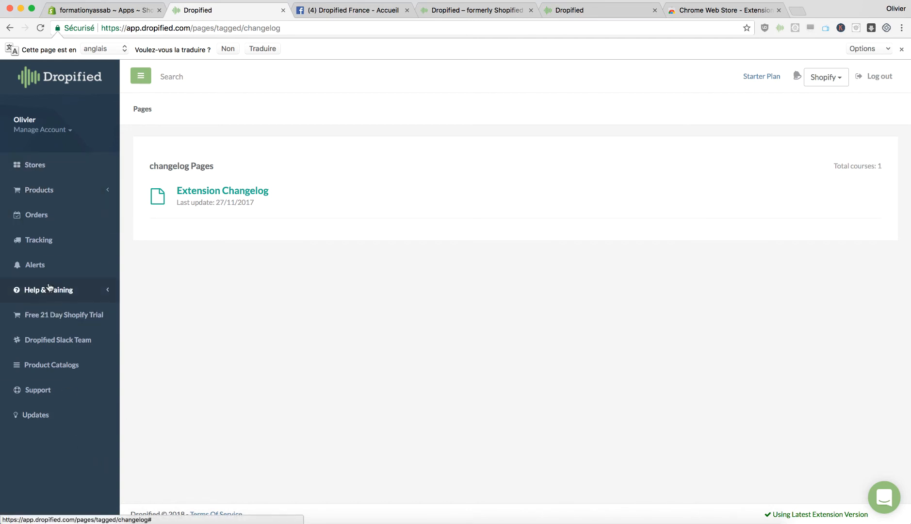
# Return to the Stores page and open the options of the formationyassab store.
pyautogui.click(41, 168)
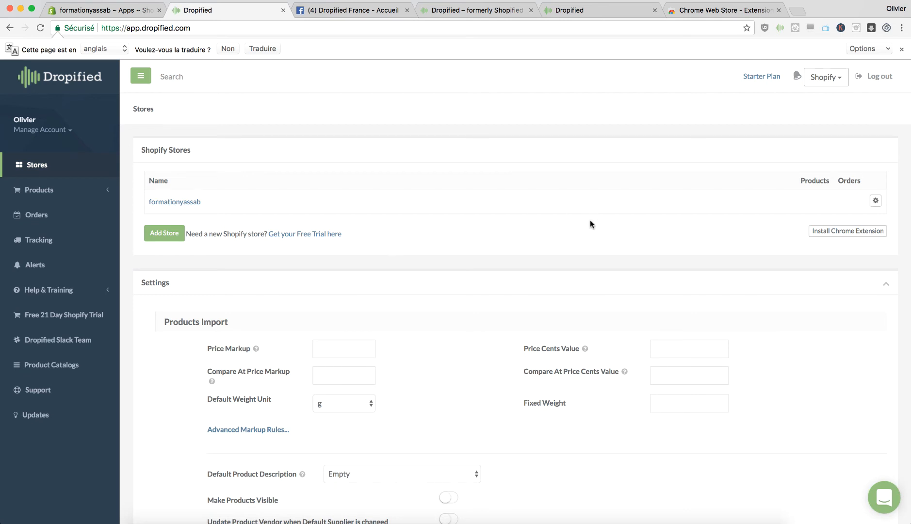
pyautogui.click(876, 203)
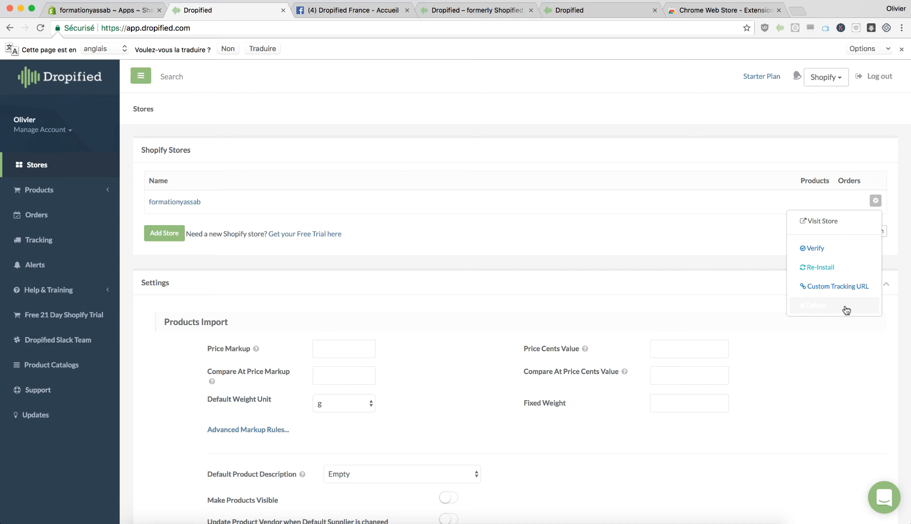
# View the example custom tracking URLs for Aftership, 17Track, Cainiao and USPS, and leave the custom tracking URL unsaved.
pyautogui.click(820, 286)
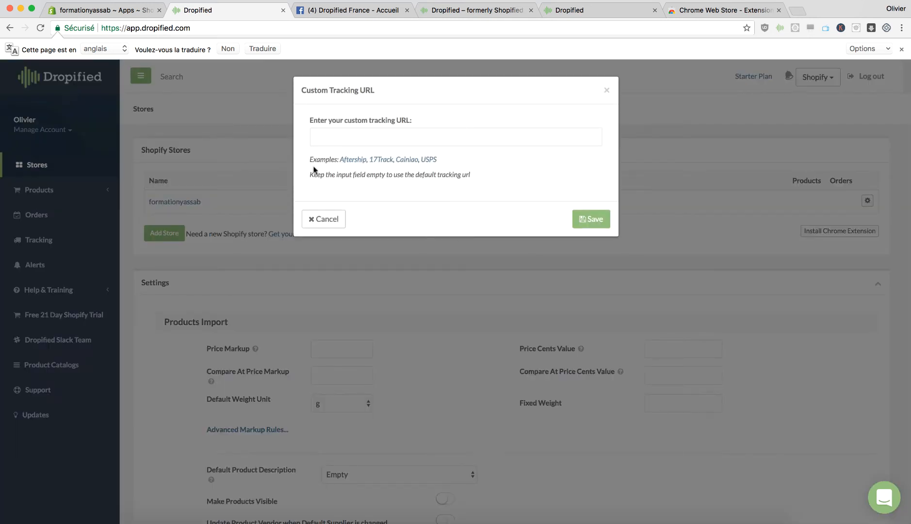
pyautogui.click(357, 161)
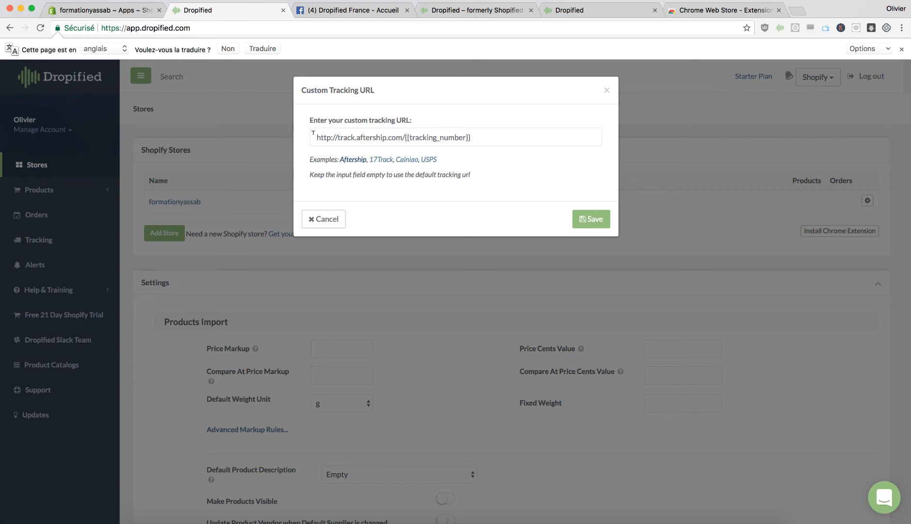
pyautogui.moveTo(313, 136); pyautogui.dragTo(479, 137)
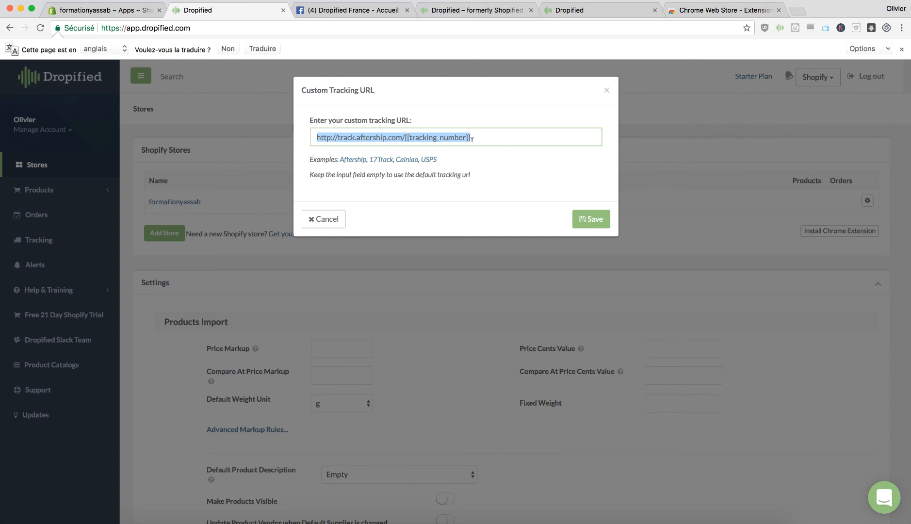
pyautogui.click(408, 163)
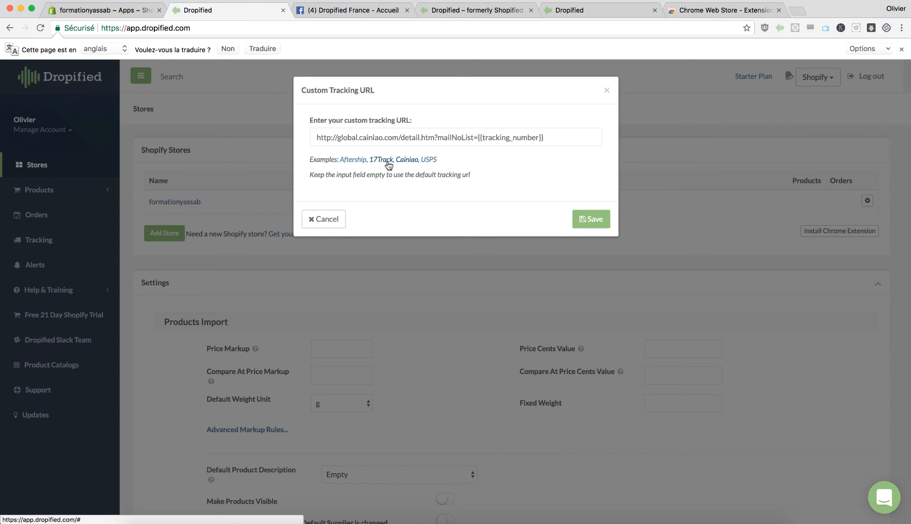
pyautogui.click(348, 160)
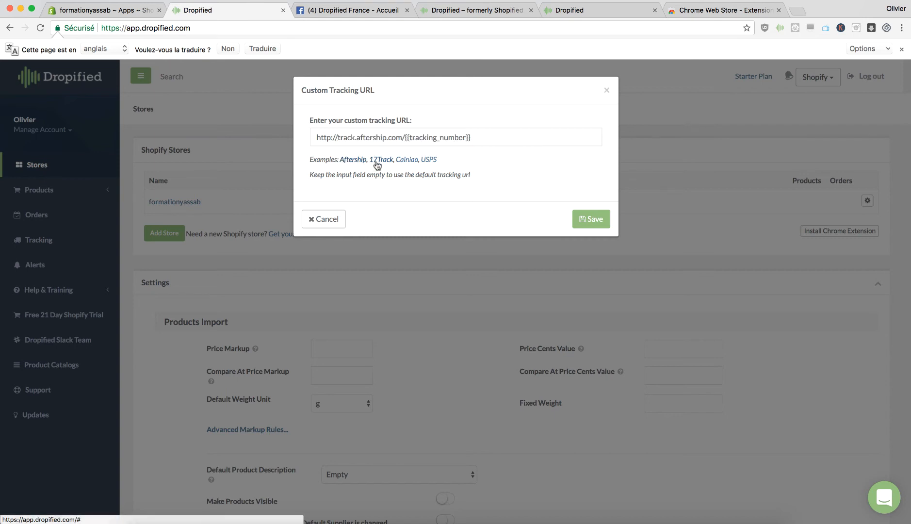
pyautogui.click(377, 163)
pyautogui.click(407, 162)
pyautogui.click(428, 162)
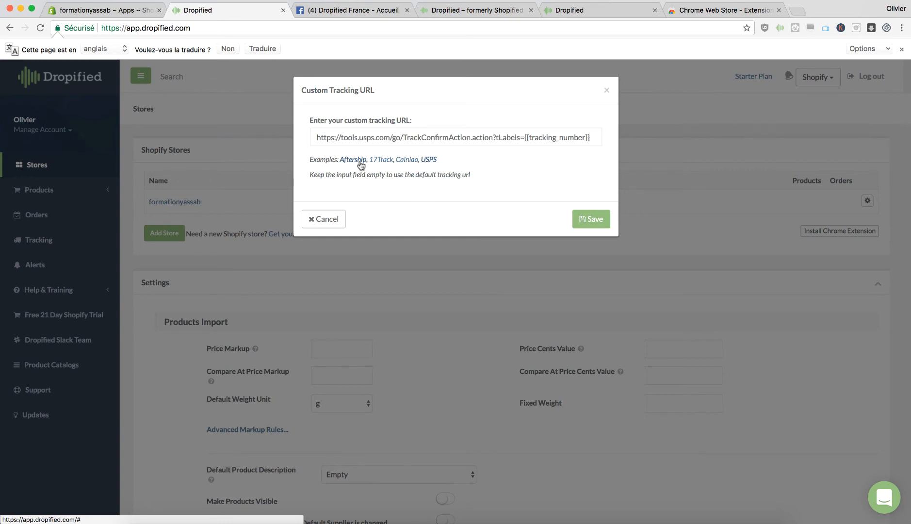
pyautogui.click(360, 162)
pyautogui.moveTo(405, 137); pyautogui.dragTo(313, 140)
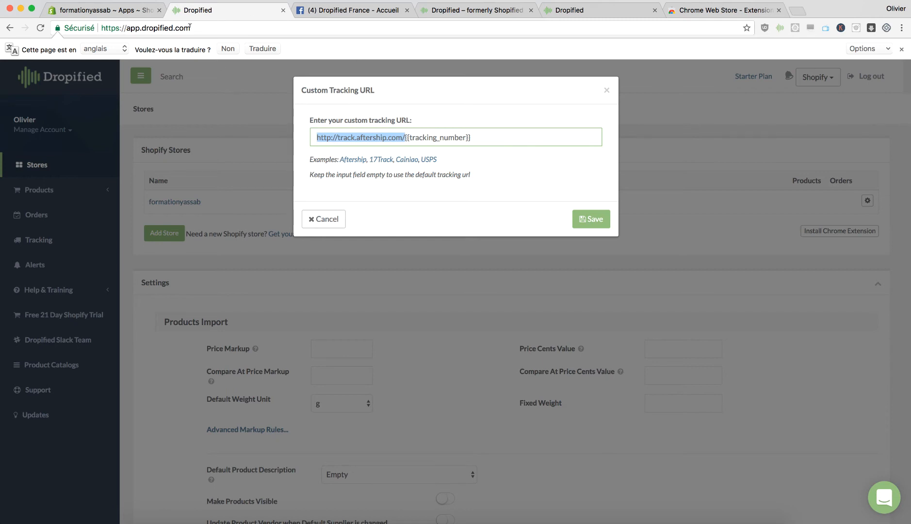
pyautogui.click(335, 220)
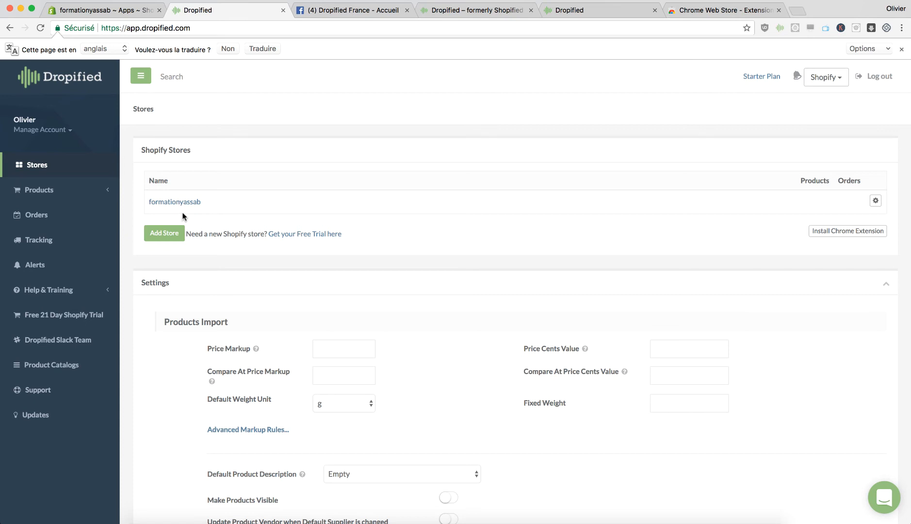
# View the store's options again, and read the help for Price Markup and Compare At Price Markup in the Products Import settings.
pyautogui.click(879, 204)
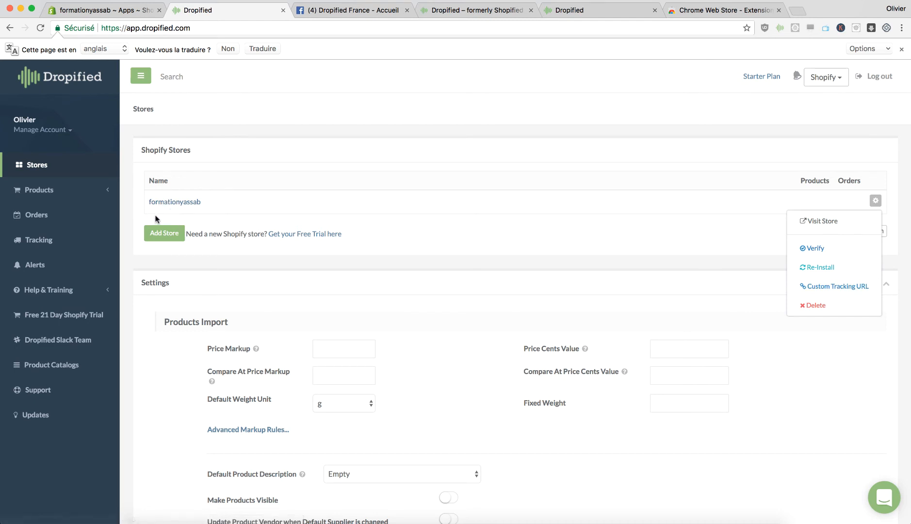
pyautogui.click(437, 246)
pyautogui.scroll(-3, 240, 354)
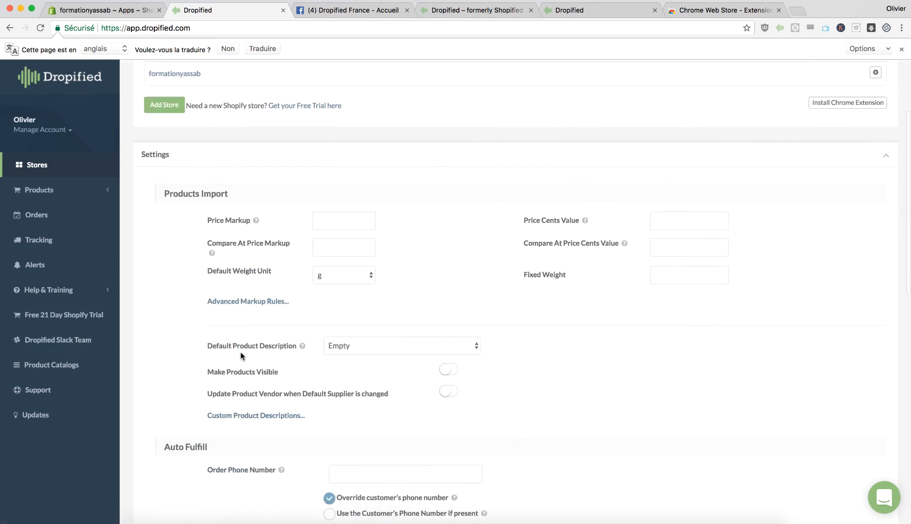
pyautogui.scroll(-2, 236, 225)
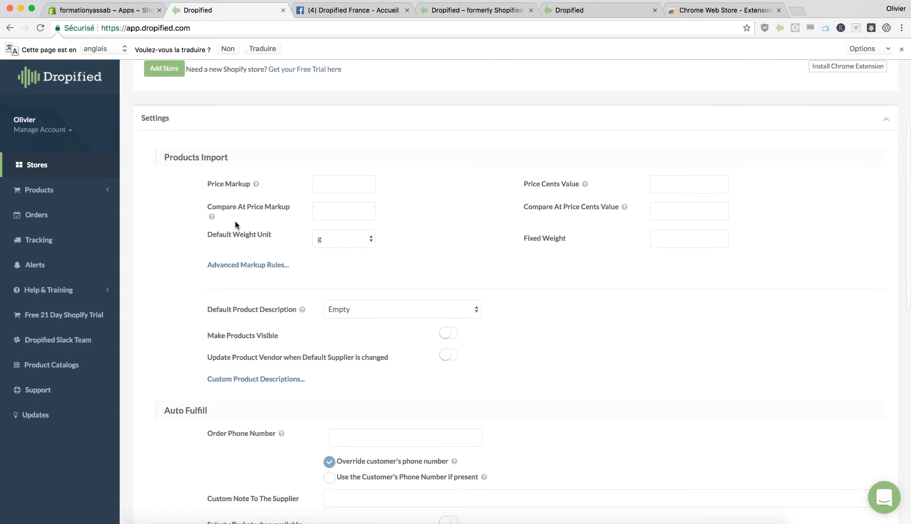
pyautogui.click(332, 185)
pyautogui.moveTo(252, 183)
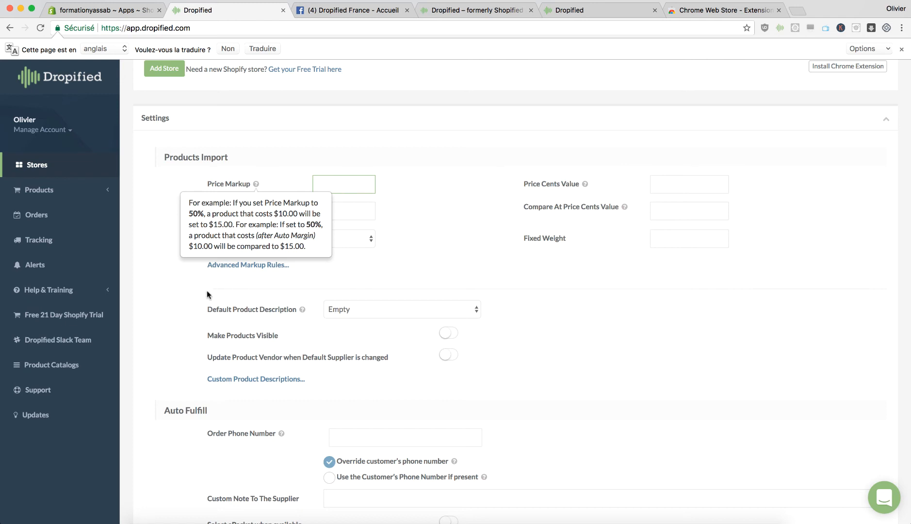
pyautogui.click(167, 280)
pyautogui.moveTo(211, 214)
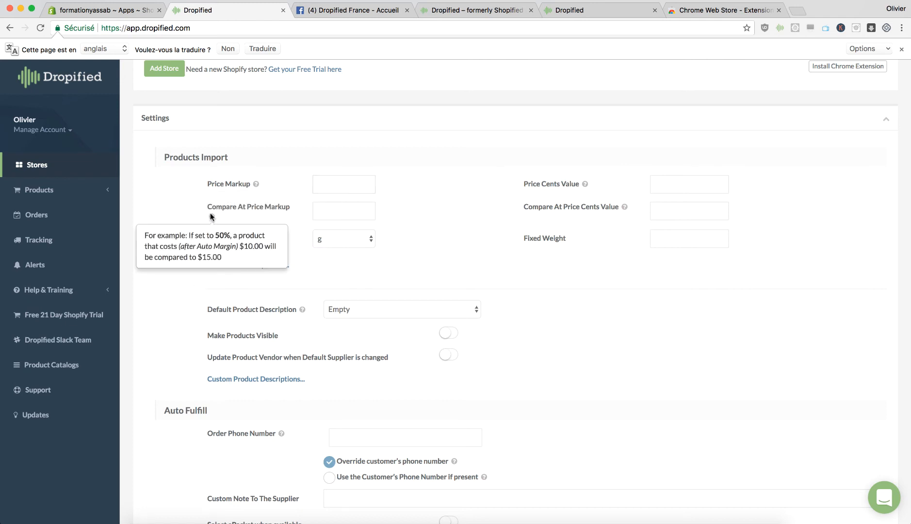
pyautogui.click(274, 190)
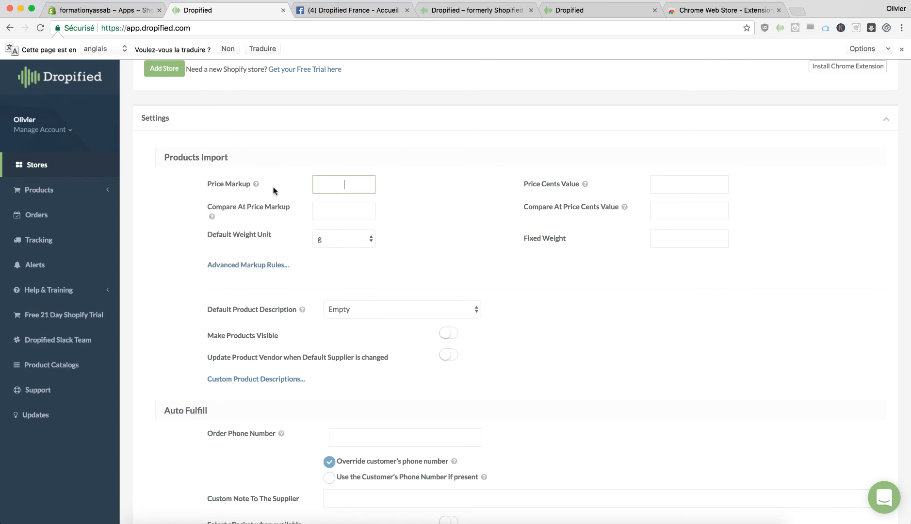
pyautogui.moveTo(256, 184)
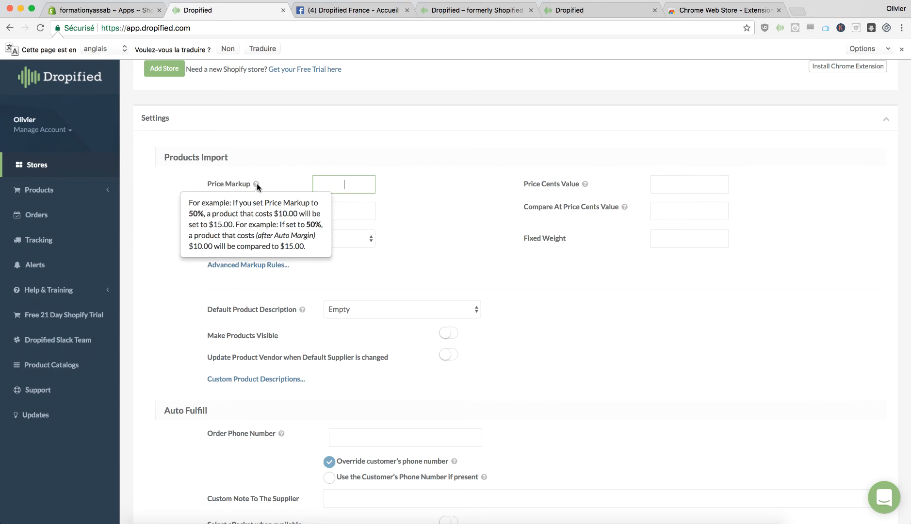
pyautogui.moveTo(236, 224); pyautogui.dragTo(236, 235)
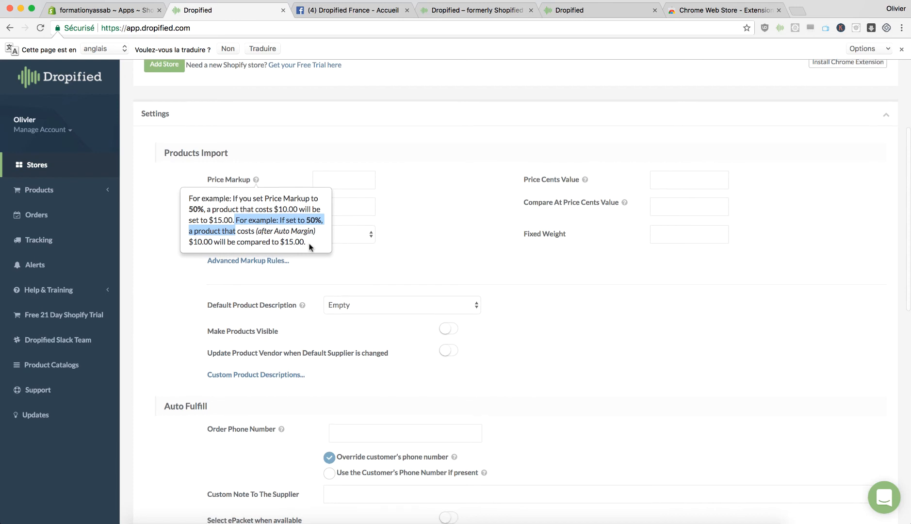
pyautogui.scroll(-1, 210, 215)
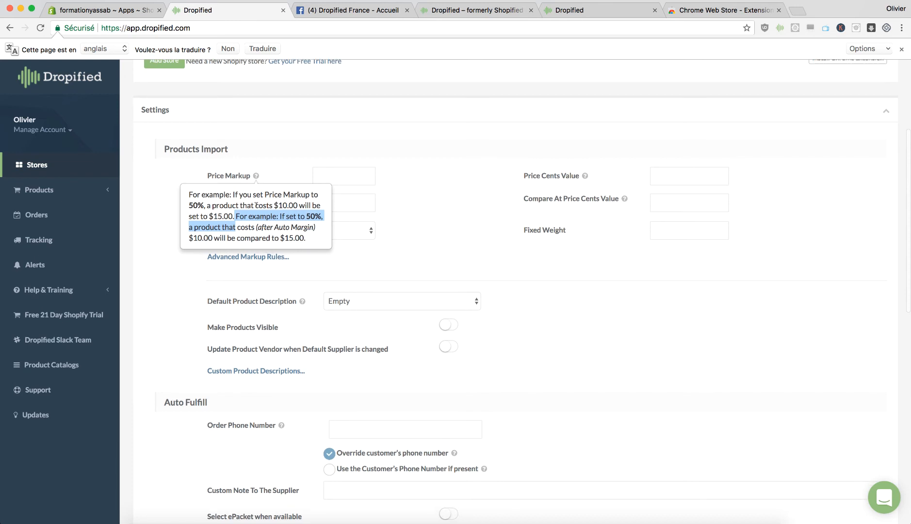
# Set the Price Markup for imported products to 100%.
pyautogui.click(370, 183)
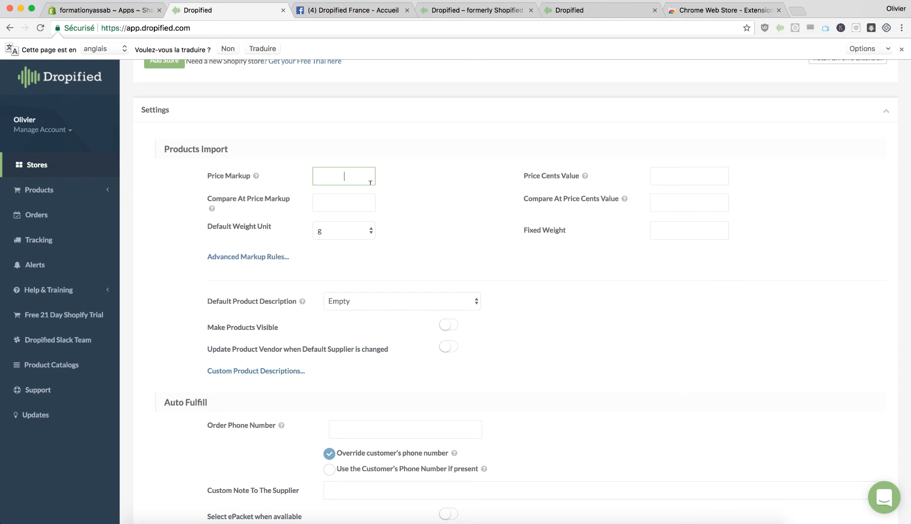
pyautogui.write('5')
pyautogui.press('BackSpace')
pyautogui.write('100%')
pyautogui.click(392, 195)
# Enter 300% as the Compare At Price Markup and compare it with the Price Markup.
pyautogui.click(345, 203)
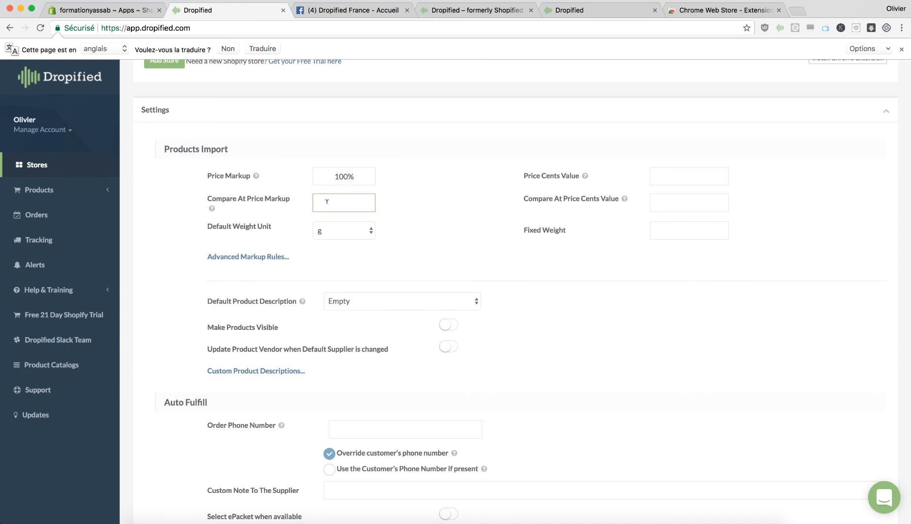
pyautogui.moveTo(207, 175); pyautogui.dragTo(268, 178)
pyautogui.moveTo(207, 196); pyautogui.dragTo(286, 201)
pyautogui.click(344, 202)
pyautogui.write('3')
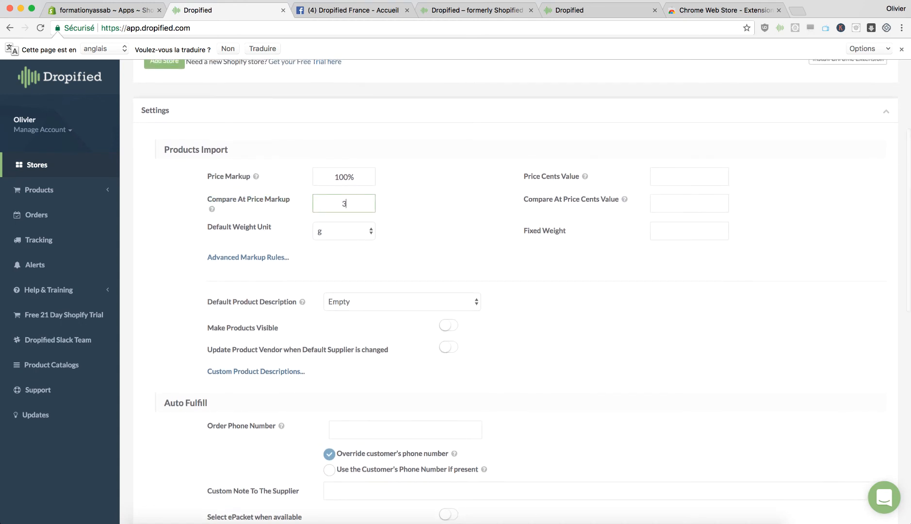
pyautogui.write('00%')
pyautogui.click(466, 204)
pyautogui.moveTo(332, 202); pyautogui.dragTo(373, 200)
pyautogui.moveTo(334, 176); pyautogui.dragTo(397, 181)
# Change the Compare At Price Markup to 200%.
pyautogui.click(339, 202)
pyautogui.press('BackSpace')
pyautogui.write('q2')
pyautogui.press('BackSpace')
pyautogui.press('BackSpace')
pyautogui.write('q')
pyautogui.press('BackSpace')
pyautogui.write('2')
pyautogui.click(407, 212)
pyautogui.moveTo(327, 202); pyautogui.dragTo(374, 201)
pyautogui.moveTo(330, 172); pyautogui.dragTo(370, 173)
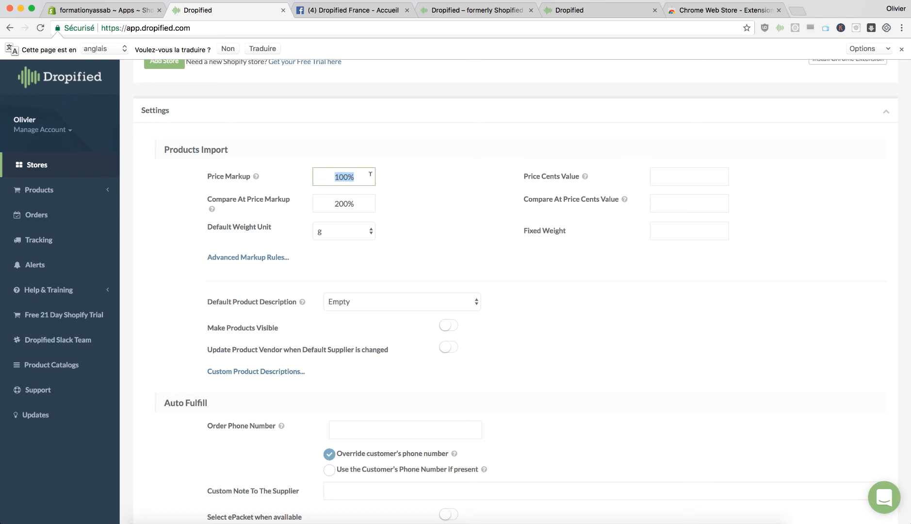
# Try kg as the default weight unit and switch it back to g.
pyautogui.click(322, 233)
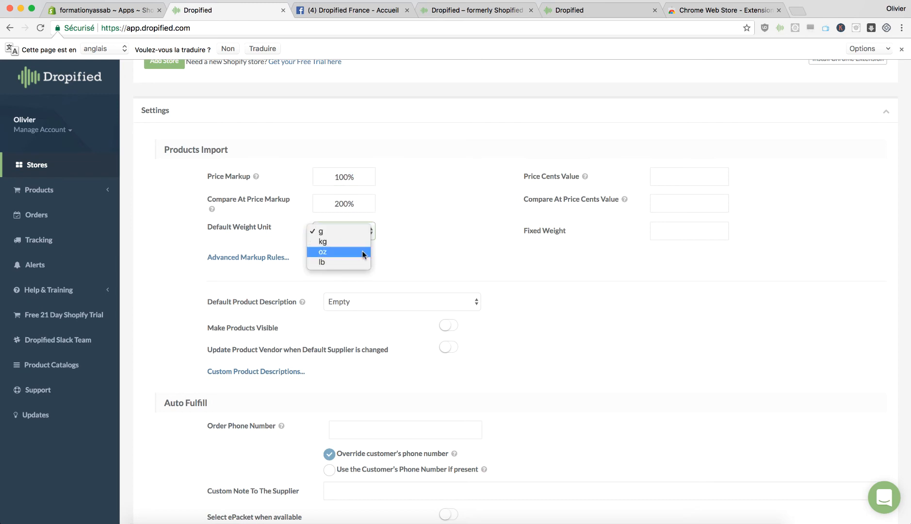
pyautogui.click(325, 241)
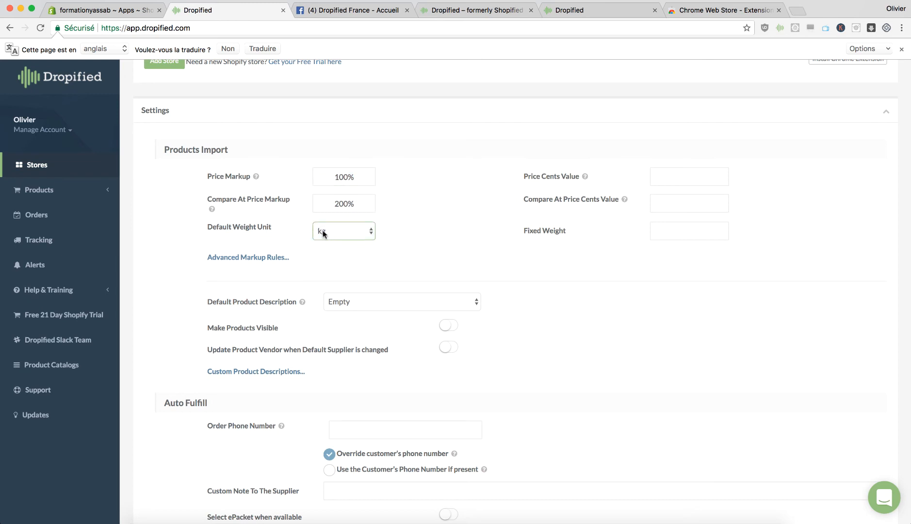
pyautogui.click(371, 232)
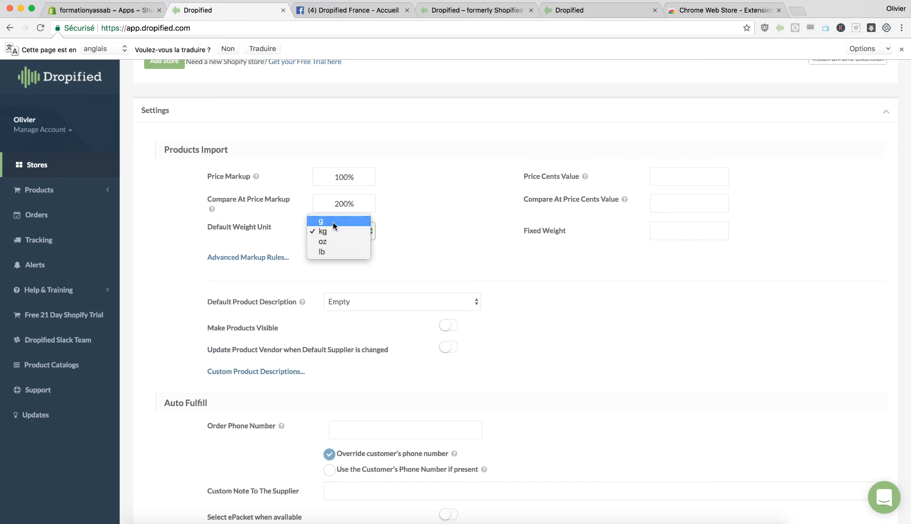
pyautogui.click(333, 221)
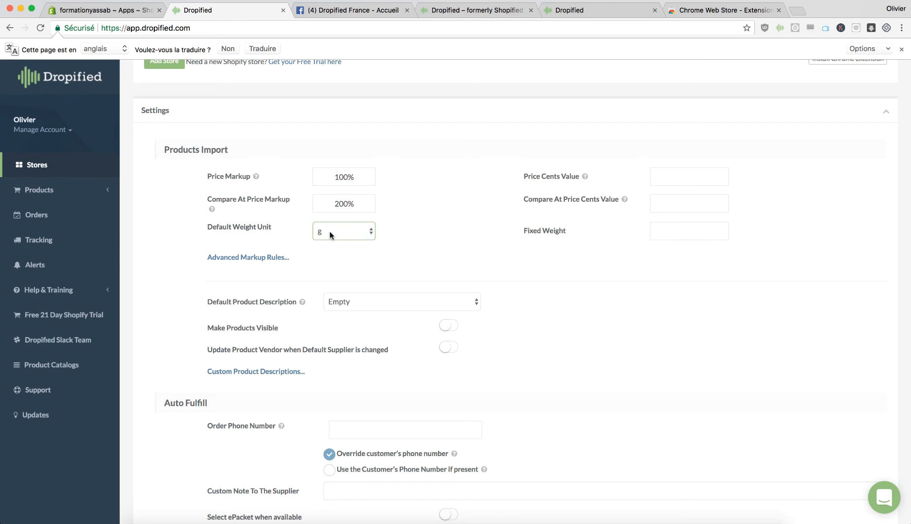
# Set the fixed weight to 0.0 and the default weight unit to kg.
pyautogui.click(662, 231)
pyautogui.write('0.0')
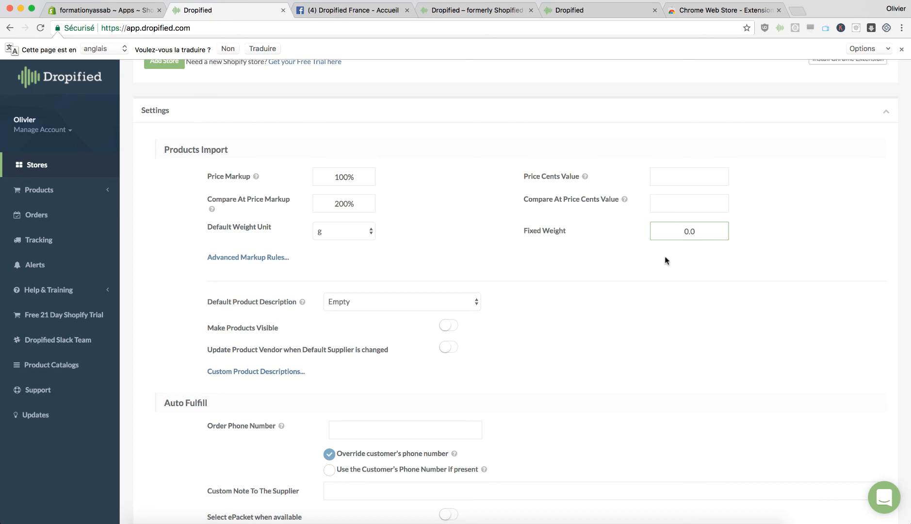
pyautogui.click(603, 240)
pyautogui.click(369, 232)
pyautogui.click(338, 242)
# Set both the Price Cents Value and the Compare At Price Cents Value to .95.
pyautogui.moveTo(585, 177)
pyautogui.click(678, 176)
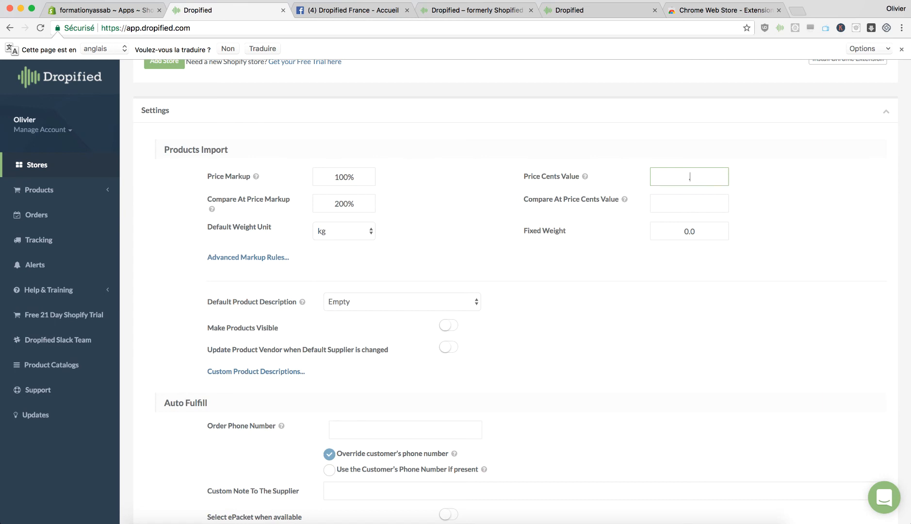
pyautogui.write('.95')
pyautogui.click(689, 203)
pyautogui.write('.95')
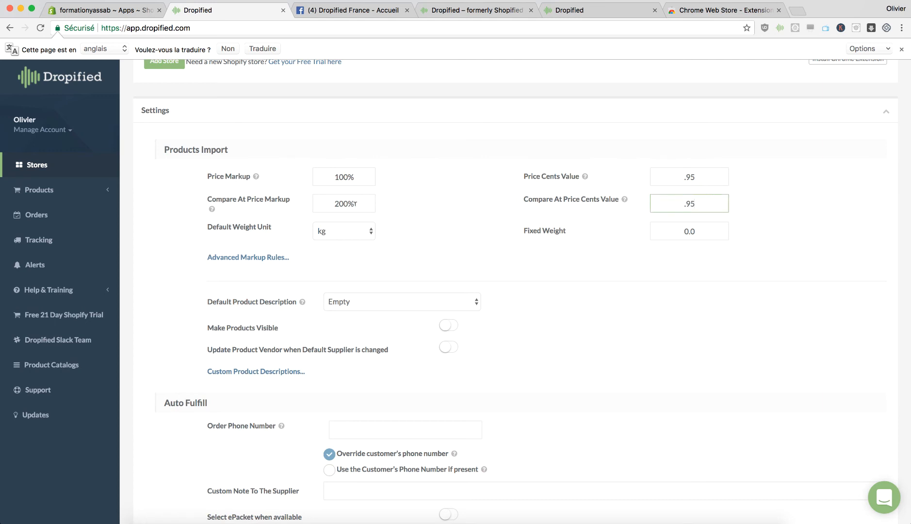
pyautogui.click(732, 206)
# Try Simplified as the default product description type and settle on Custom.
pyautogui.scroll(-1, 503, 253)
pyautogui.scroll(-2, 502, 251)
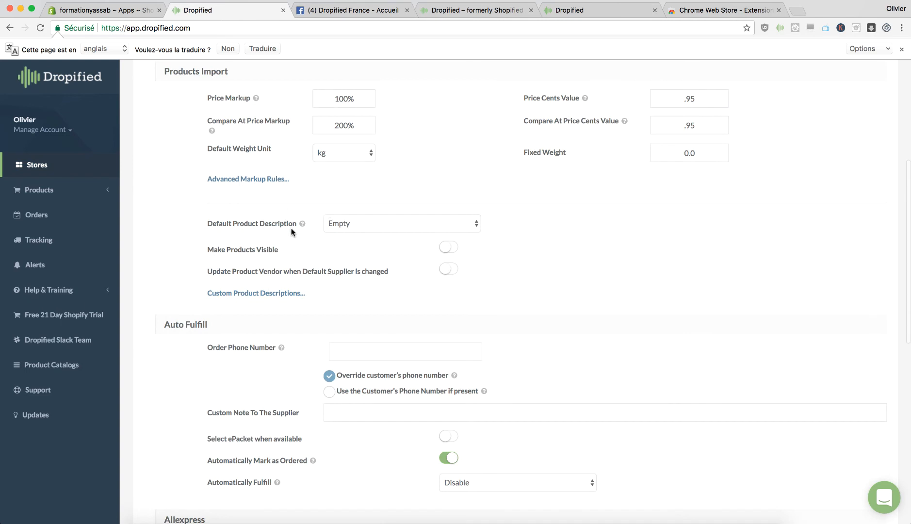
pyautogui.scroll(-2, 293, 233)
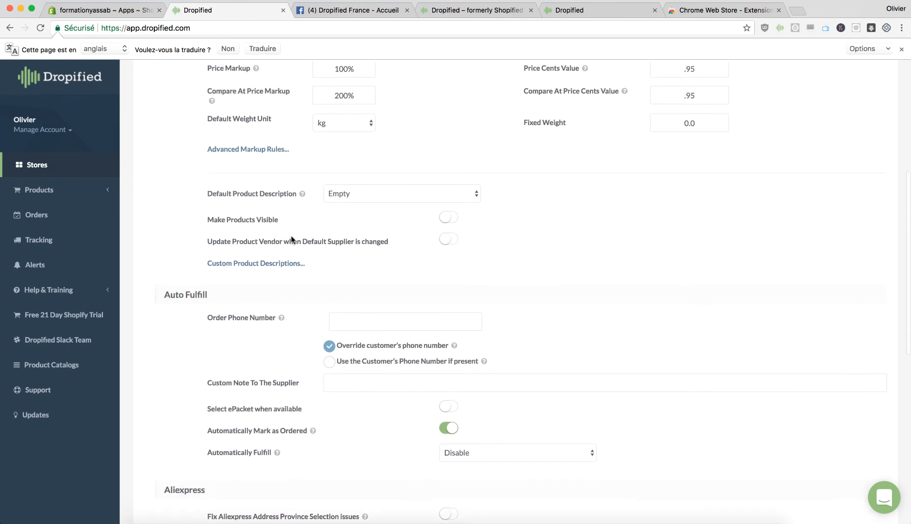
pyautogui.click(385, 184)
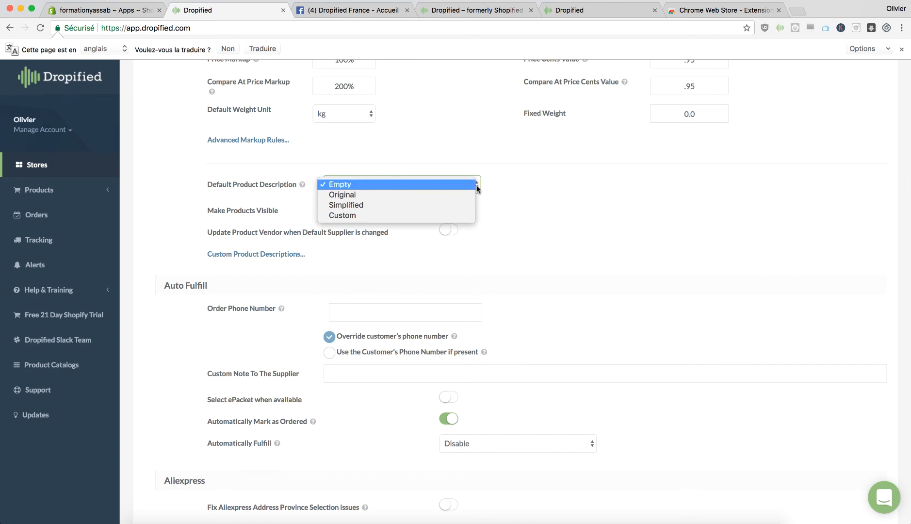
pyautogui.click(357, 204)
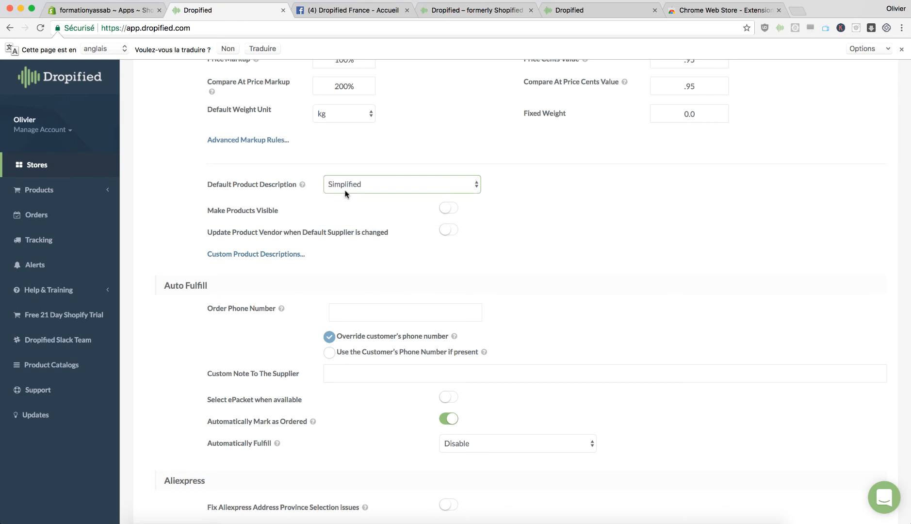
pyautogui.click(369, 185)
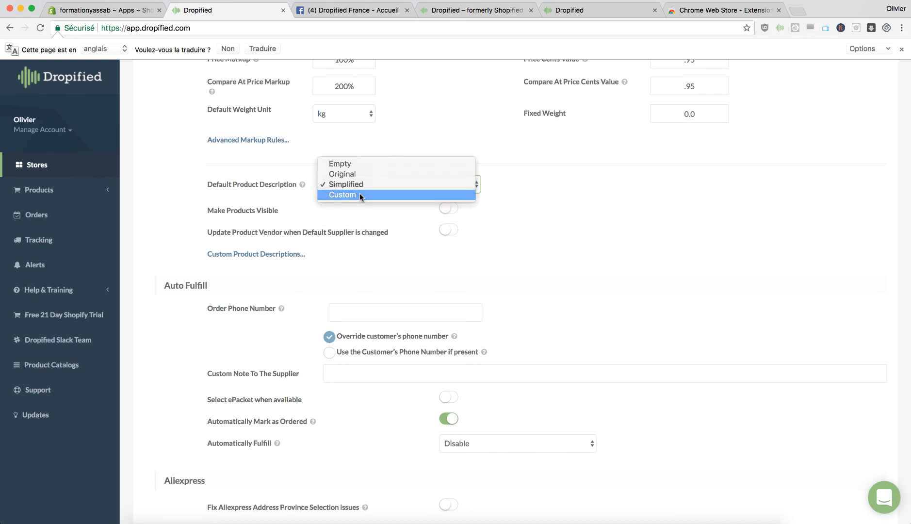
pyautogui.click(359, 193)
# Write the section headings DESCRIPTION and TAILLE on separate lines in the default description text.
pyautogui.click(376, 282)
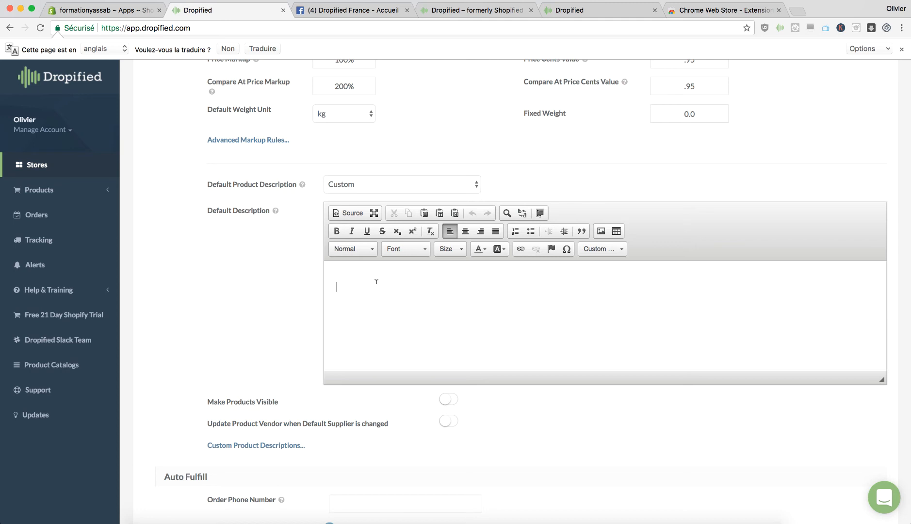
pyautogui.write('DESCRIOPTIO')
pyautogui.press('BackSpace')
pyautogui.press('BackSpace')
pyautogui.press('BackSpace')
pyautogui.press('BackSpace')
pyautogui.press('BackSpace')
pyautogui.write('PTION  ')
pyautogui.write('TAILLE')
# Add the section headings USAGE and CONSEIL on separate lines below TAILLE in the default description.
pyautogui.press('Return')
pyautogui.write('USAH')
pyautogui.press('BackSpace')
pyautogui.write('HGE')
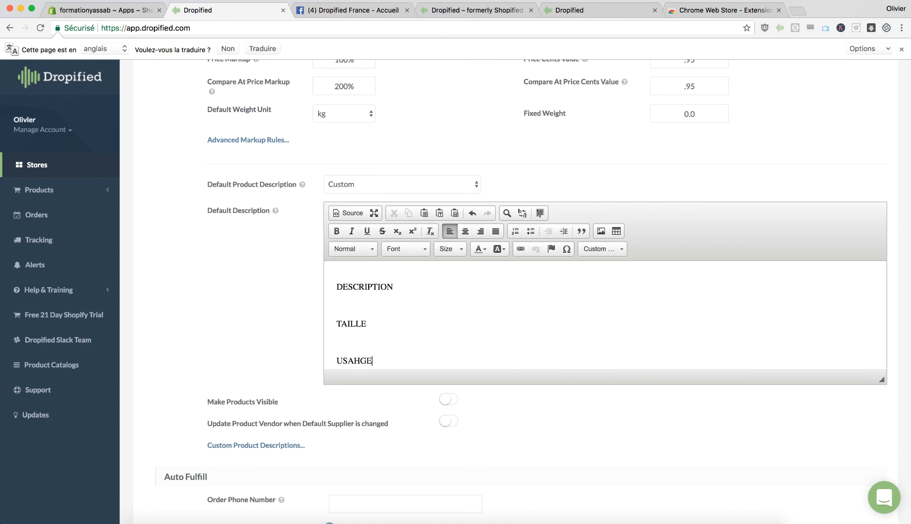
pyautogui.press('BackSpace')
pyautogui.press('BackSpace')
pyautogui.press('BackSpace')
pyautogui.press('Return')
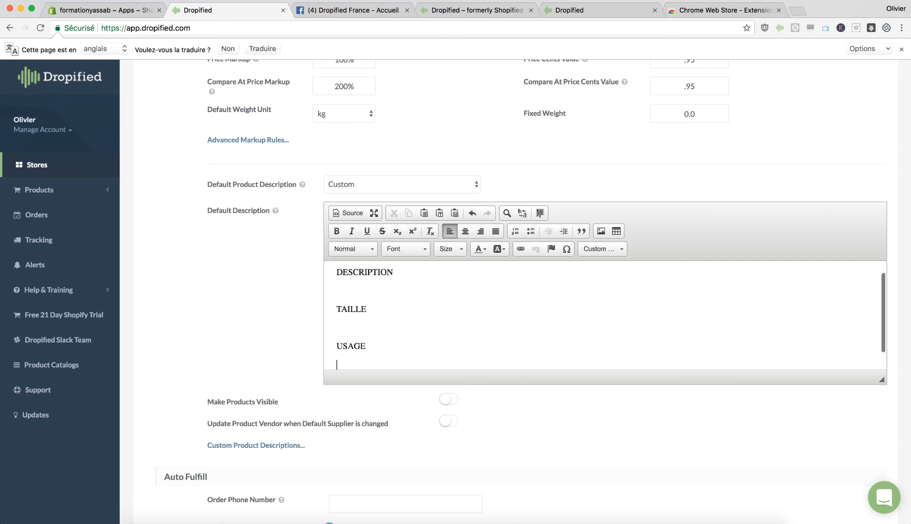
pyautogui.write('CONSEIL')
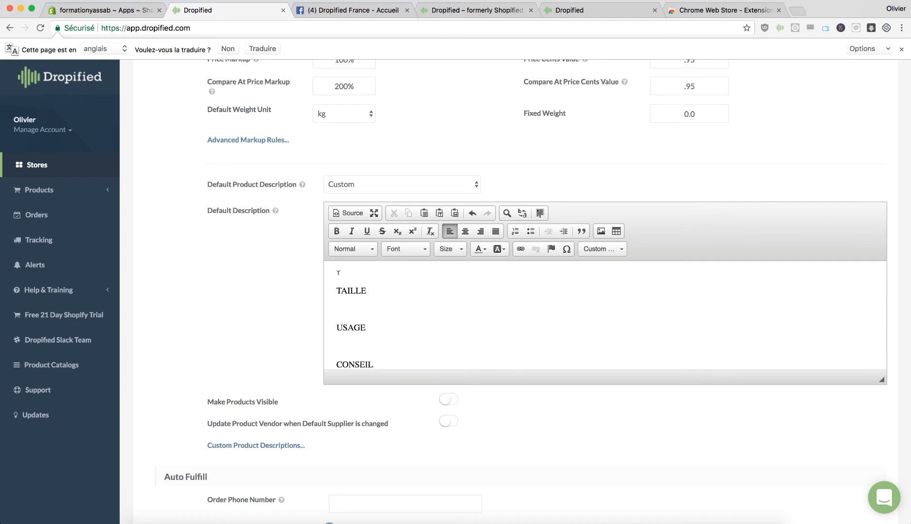
# Format the description headings: DESCRIPTION in bold, TAILLE in italics and USAGE underlined.
pyautogui.click(396, 304)
pyautogui.scroll(5, 361, 279)
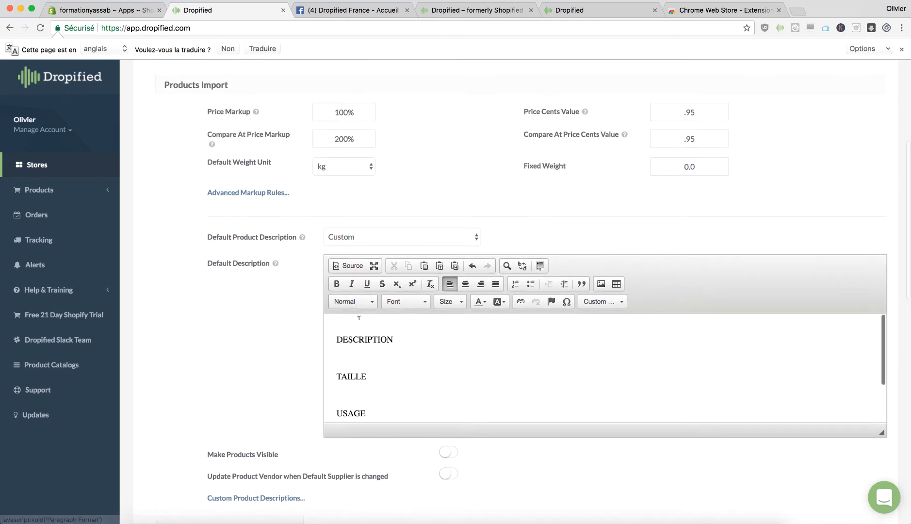
pyautogui.doubleClick(359, 342)
pyautogui.click(337, 285)
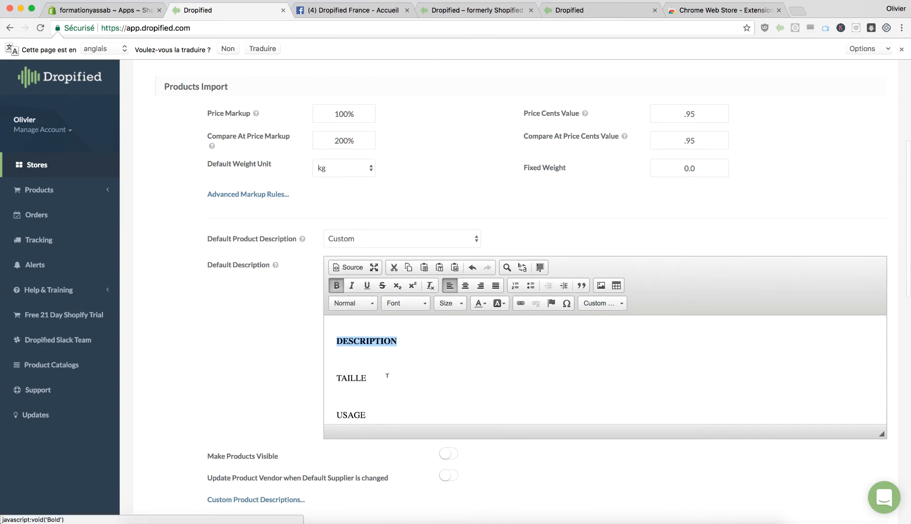
pyautogui.doubleClick(351, 378)
pyautogui.click(351, 285)
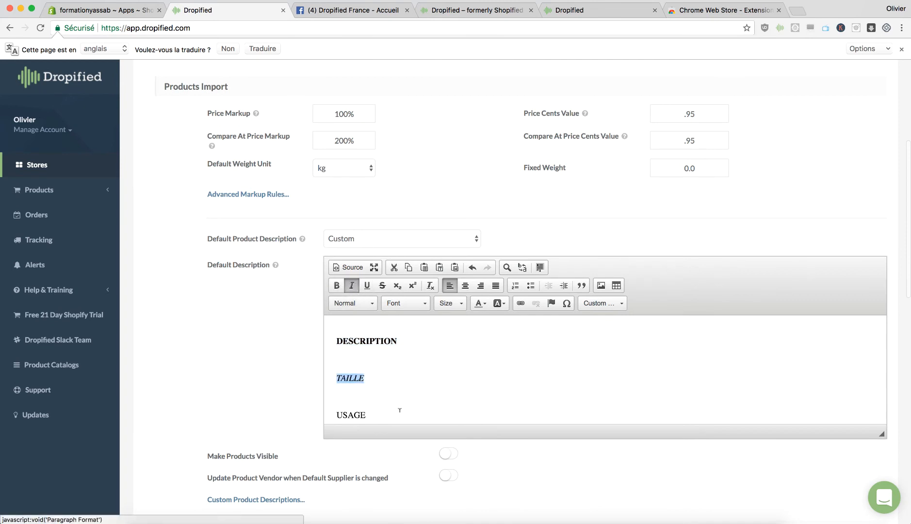
pyautogui.doubleClick(351, 414)
pyautogui.click(368, 285)
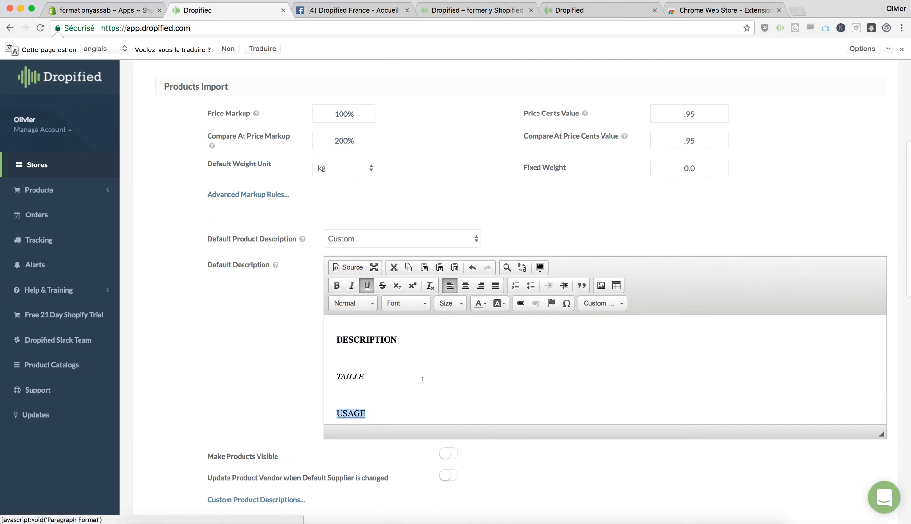
pyautogui.click(398, 394)
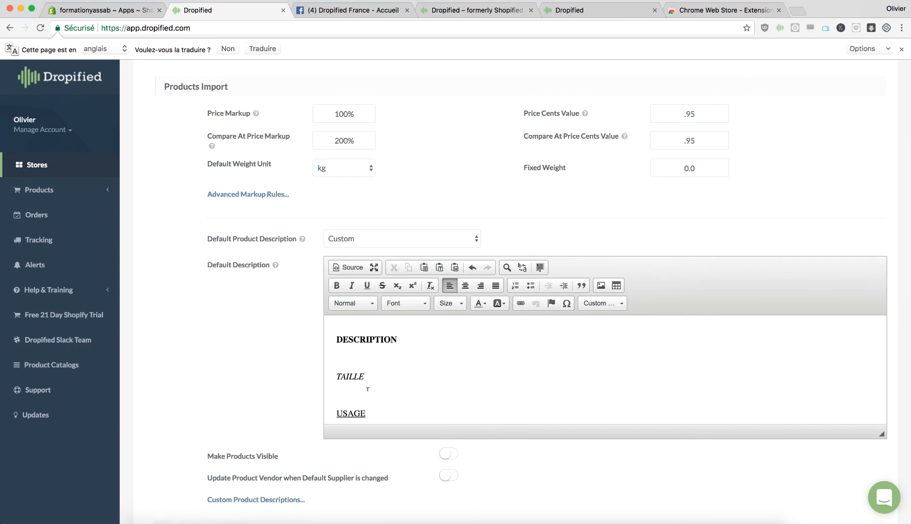
# Try a line of placeholder text under the DESCRIPTION heading and remove it.
pyautogui.scroll(-2, 367, 389)
pyautogui.scroll(1, 359, 366)
pyautogui.click(358, 336)
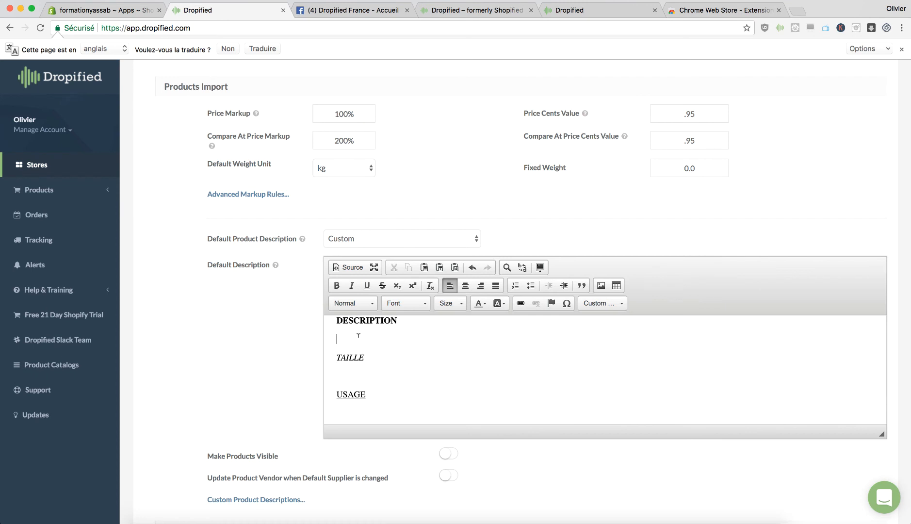
pyautogui.write('lkédsnfkadnw')
pyautogui.press('Down')
pyautogui.press('Down')
pyautogui.doubleClick(353, 340)
pyautogui.press('BackSpace')
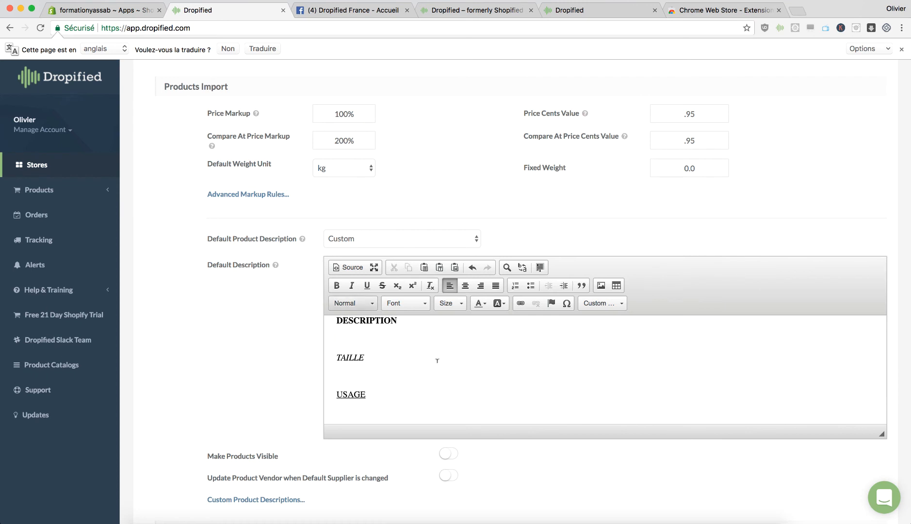
# Add the placeholder text "jklb jkhdsfnw" under TAILLE and "kjnsafkew" under USAGE in the default description.
pyautogui.scroll(-1, 393, 373)
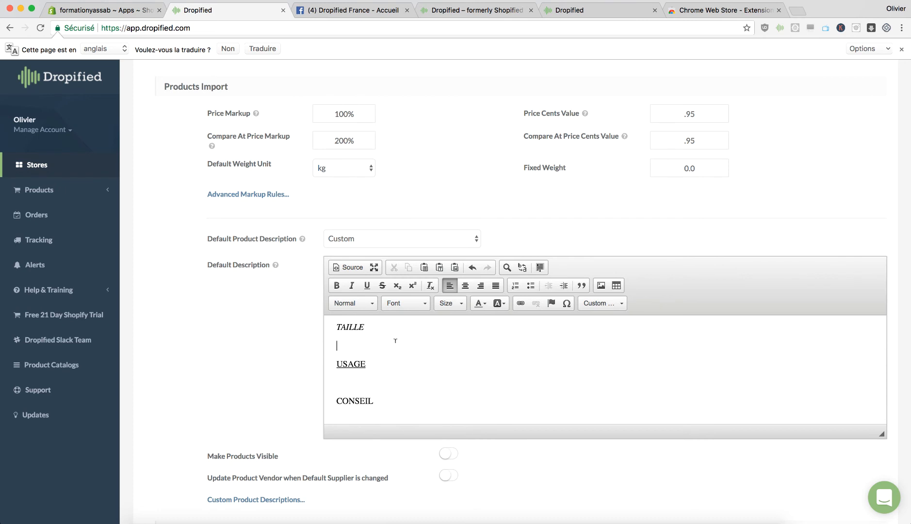
pyautogui.write('jklb jkhdsfnw')
pyautogui.click(342, 381)
pyautogui.write('kjnsafkew')
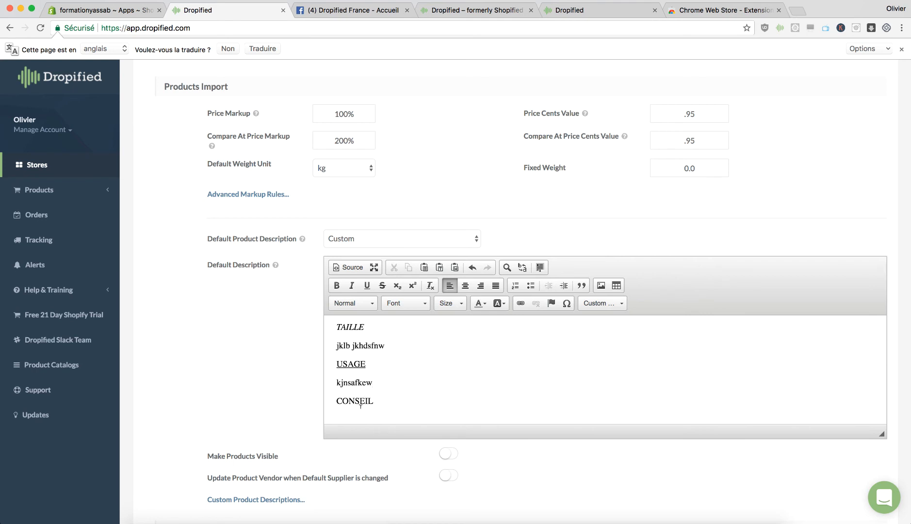
pyautogui.click(386, 420)
pyautogui.scroll(-1, 392, 406)
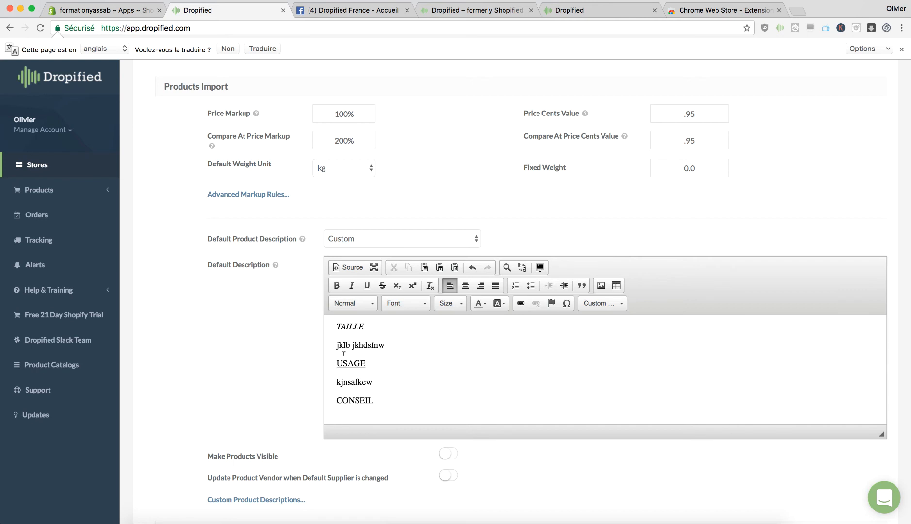
# Review the sample lines and headings, and set the default product description type to Empty.
pyautogui.moveTo(334, 345); pyautogui.dragTo(399, 343)
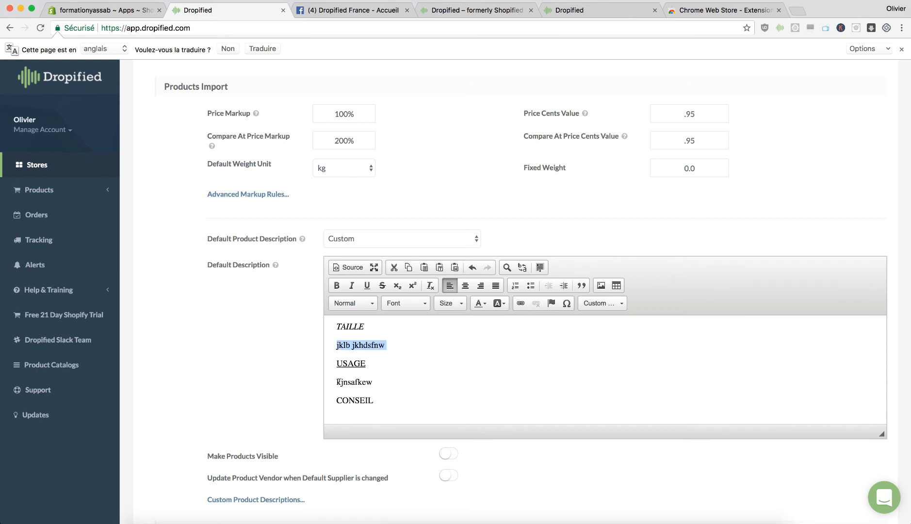
pyautogui.moveTo(336, 381); pyautogui.dragTo(400, 381)
pyautogui.scroll(2, 424, 357)
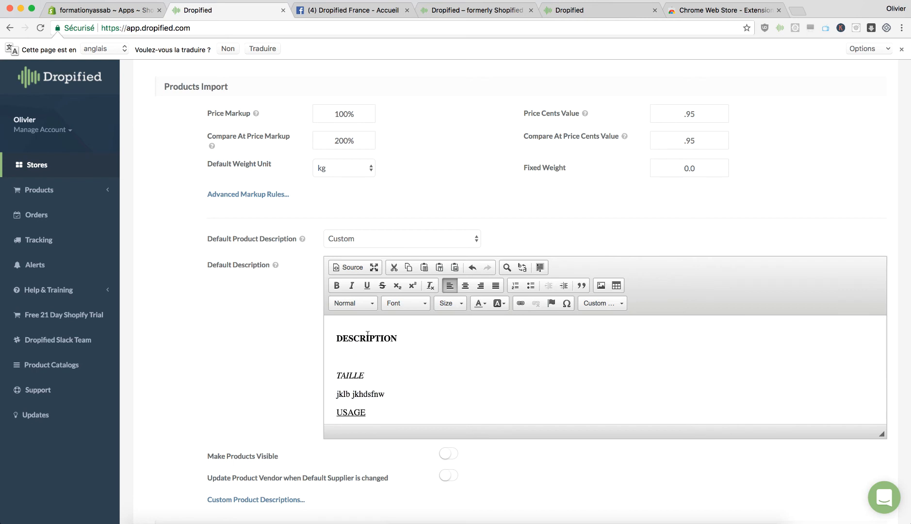
pyautogui.doubleClick(368, 336)
pyautogui.doubleClick(350, 374)
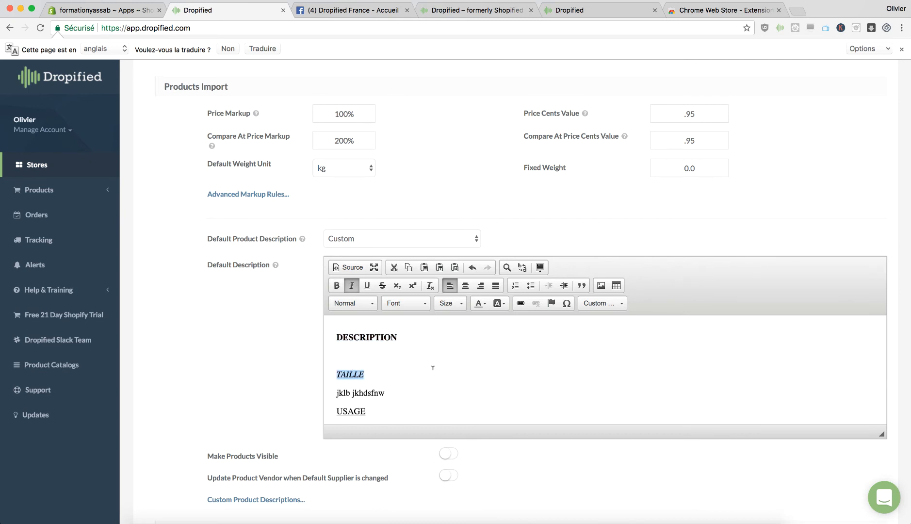
pyautogui.click(408, 238)
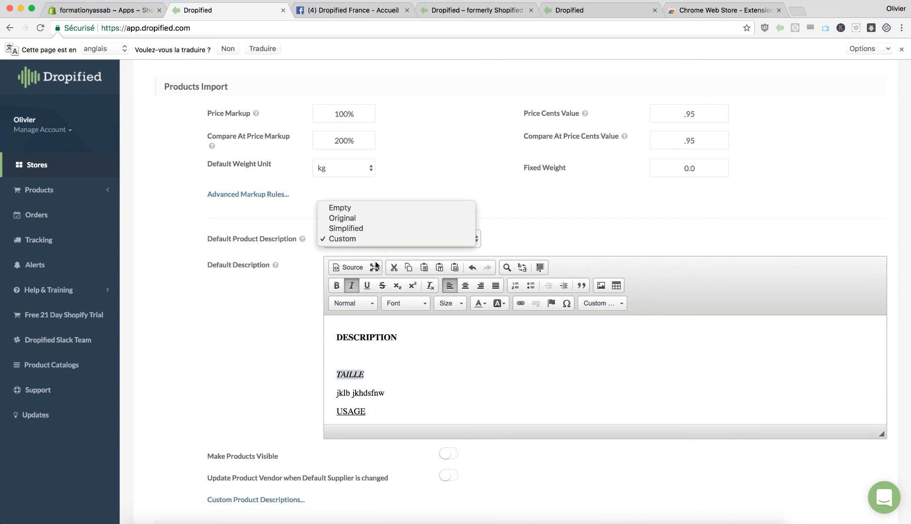
pyautogui.click(342, 208)
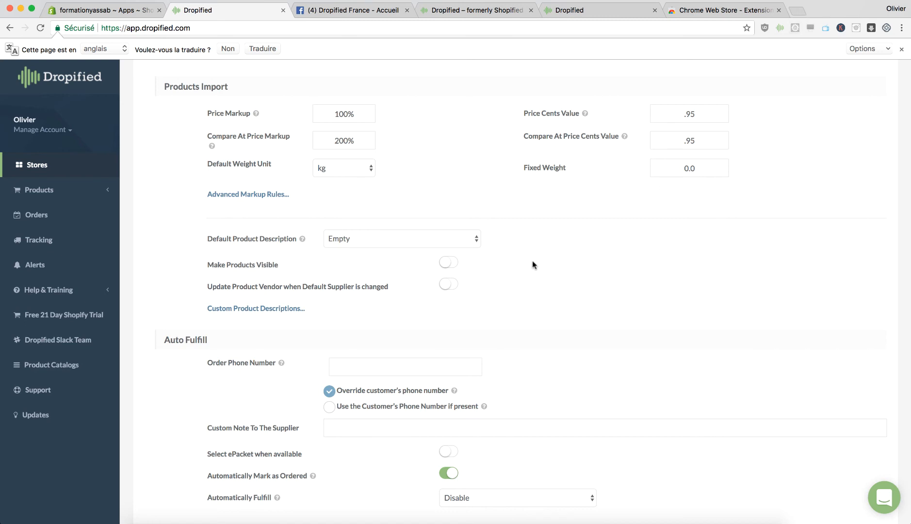
# Switch on the product vendor update for changed default suppliers and switch it back off.
pyautogui.scroll(-2, 533, 262)
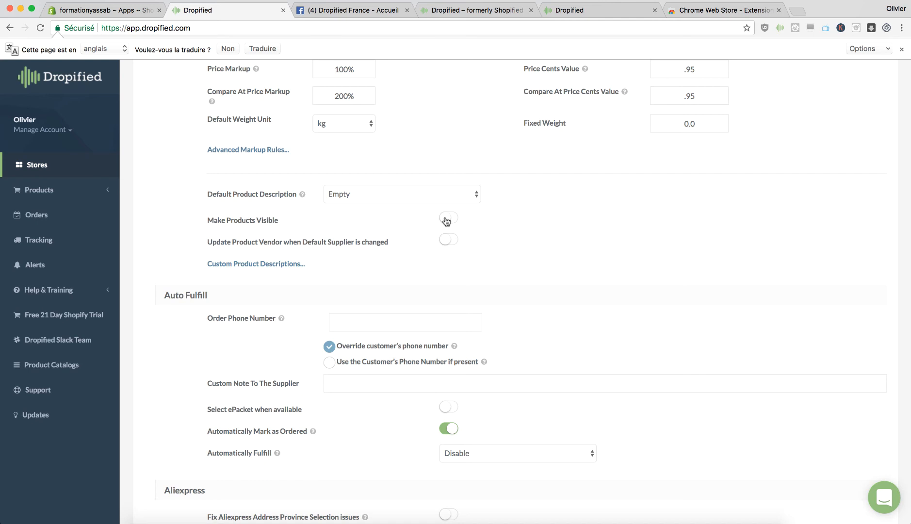
pyautogui.scroll(-2, 446, 221)
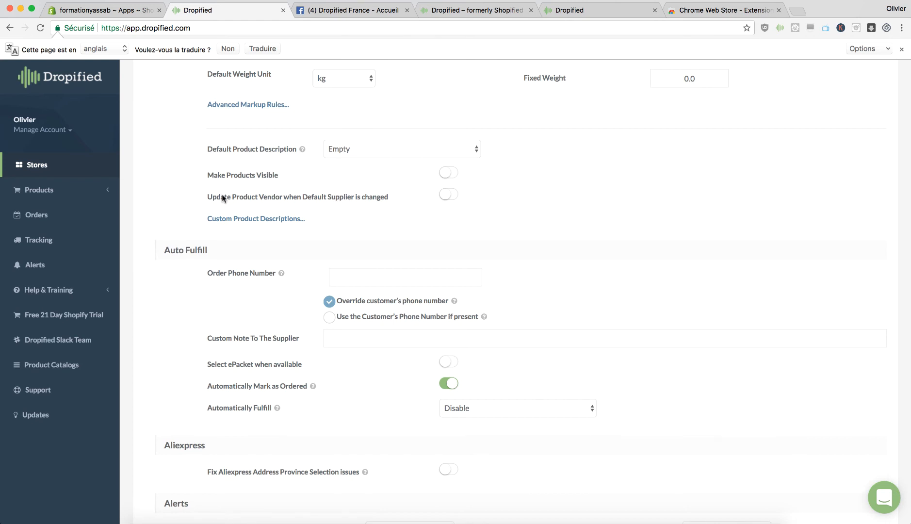
pyautogui.moveTo(221, 195); pyautogui.dragTo(359, 197)
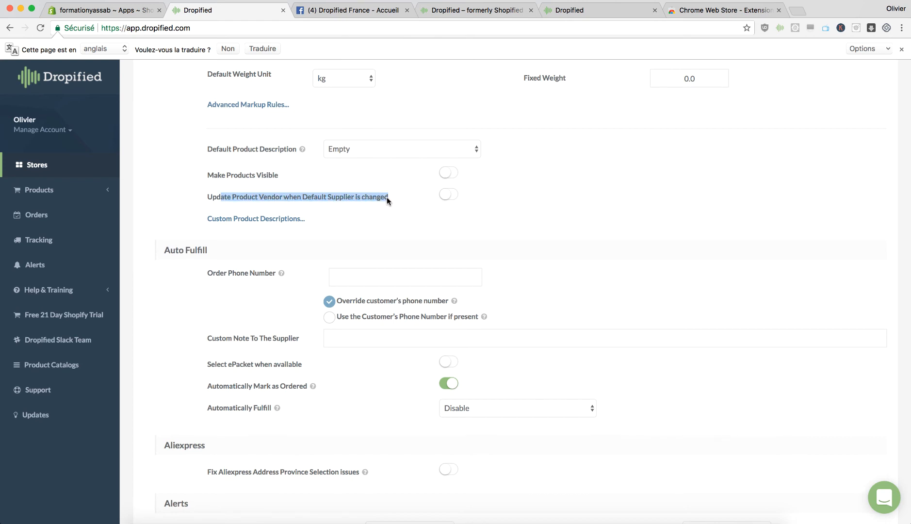
pyautogui.click(215, 198)
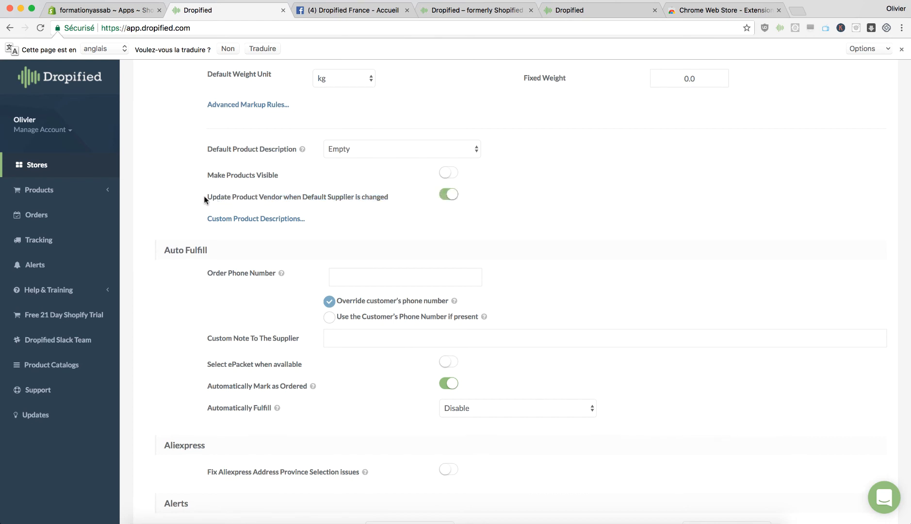
pyautogui.click(209, 197)
pyautogui.moveTo(212, 195); pyautogui.dragTo(388, 198)
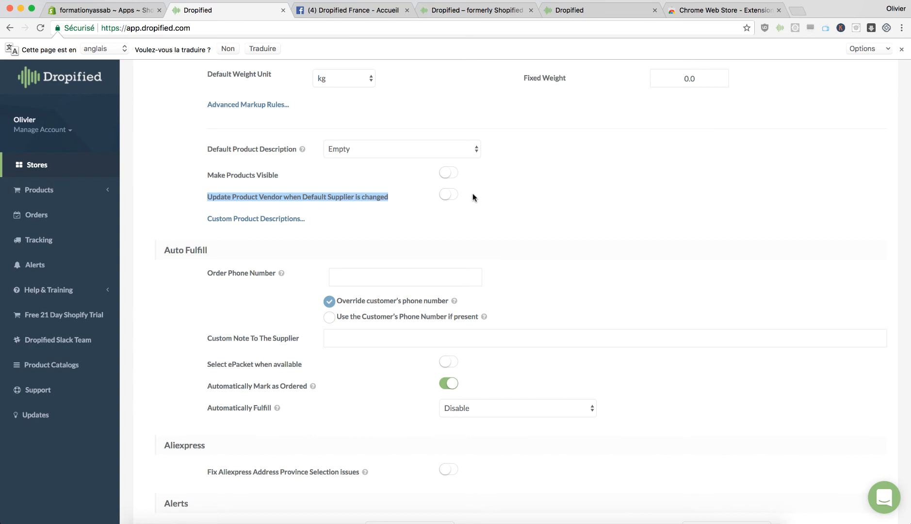
# Leave the order phone number blank and choose to use the customer's phone number if present for auto fulfilment.
pyautogui.scroll(-3, 474, 197)
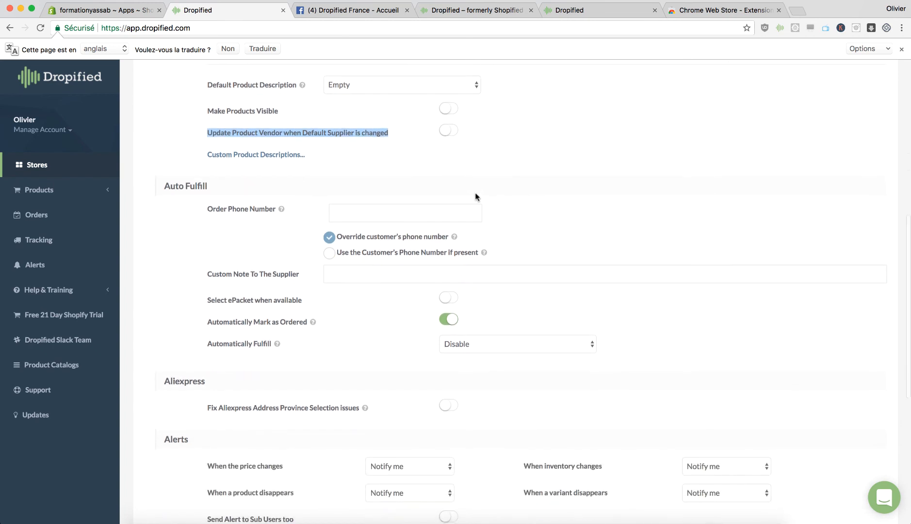
pyautogui.scroll(-3, 475, 196)
pyautogui.click(365, 141)
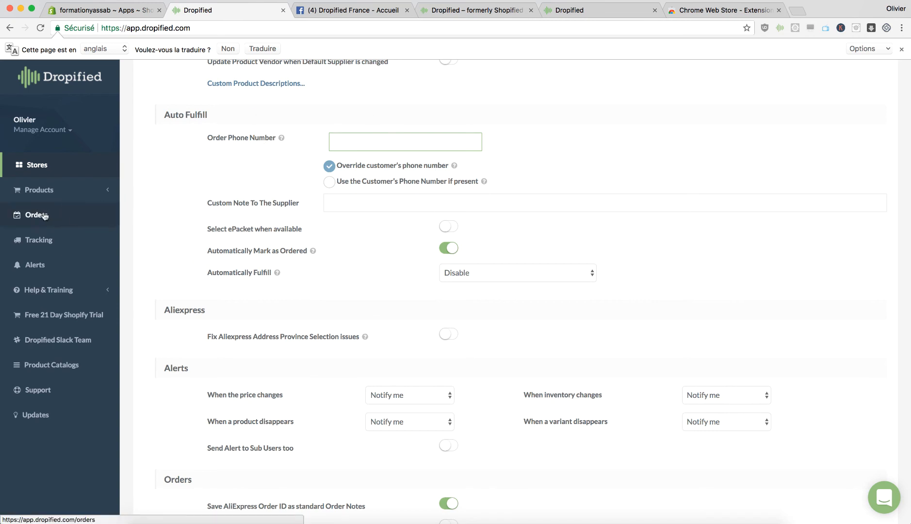
pyautogui.click(596, 146)
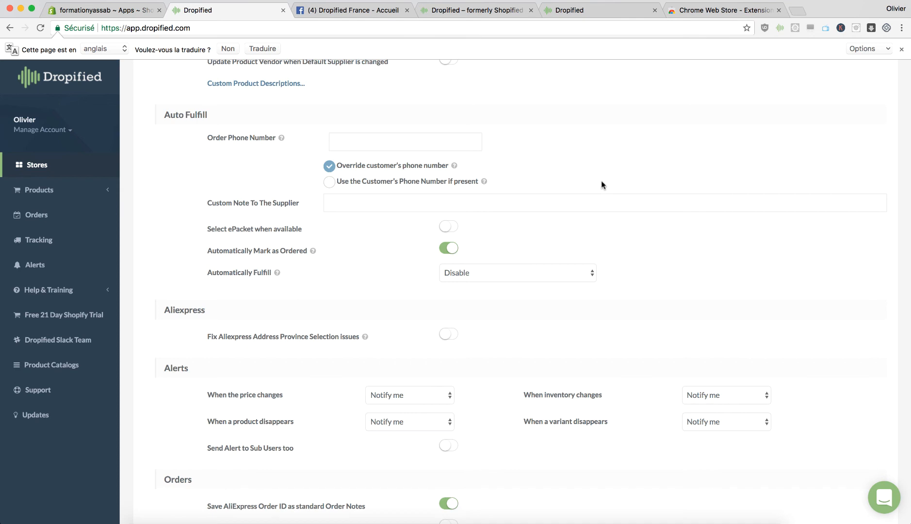
pyautogui.click(330, 183)
pyautogui.click(329, 166)
pyautogui.click(328, 183)
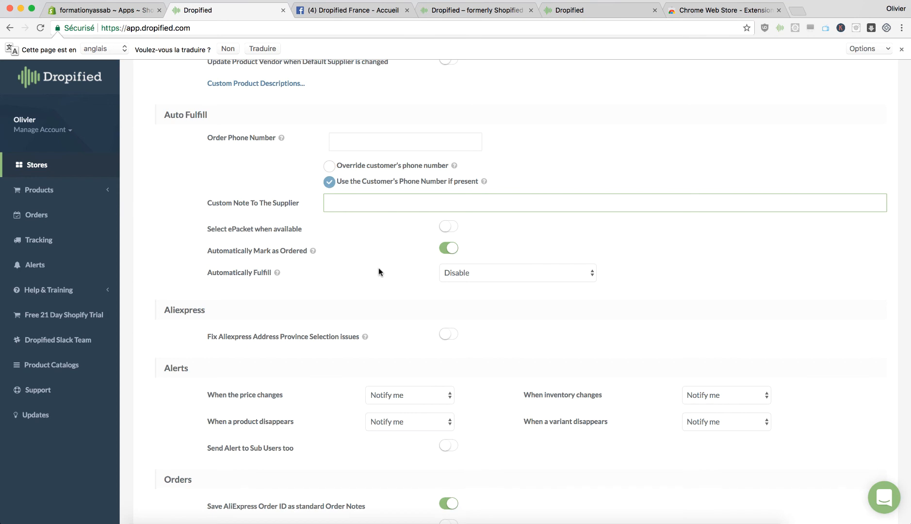
# Enter the custom note to the supplier "PLEASE DO NOT ADD INVOICE IN THE PACKET".
pyautogui.write('PLEASE DO NOT ADD INVOICE I')
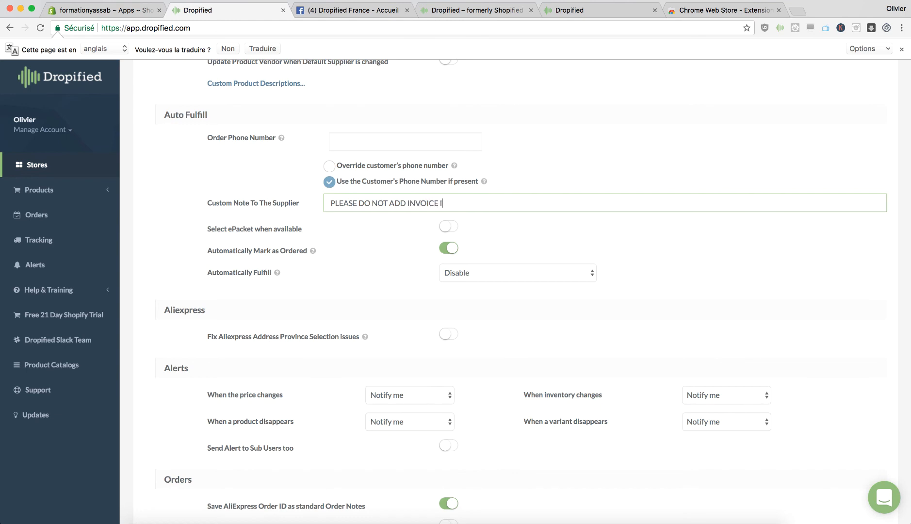
pyautogui.write('N THE PACKET')
pyautogui.moveTo(331, 203); pyautogui.dragTo(501, 200)
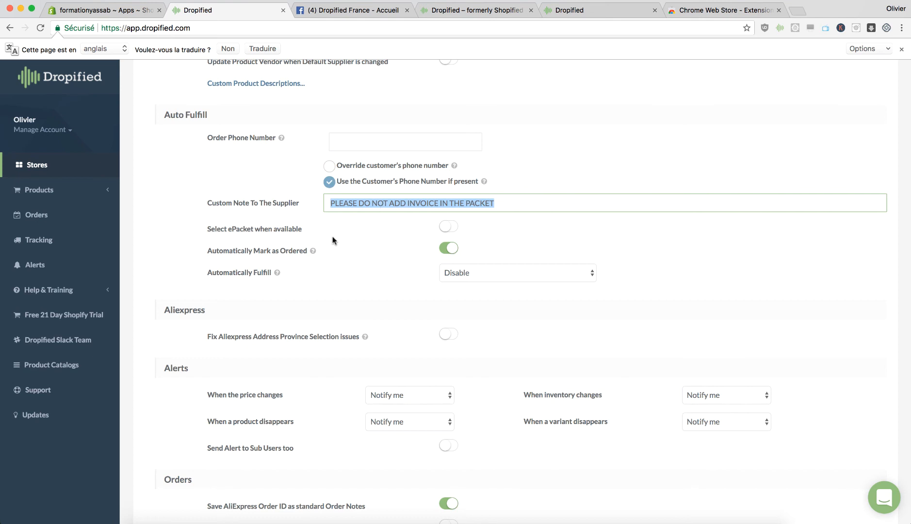
# Enable ePacket selection when available and turn off automatically marking orders as ordered.
pyautogui.click(343, 226)
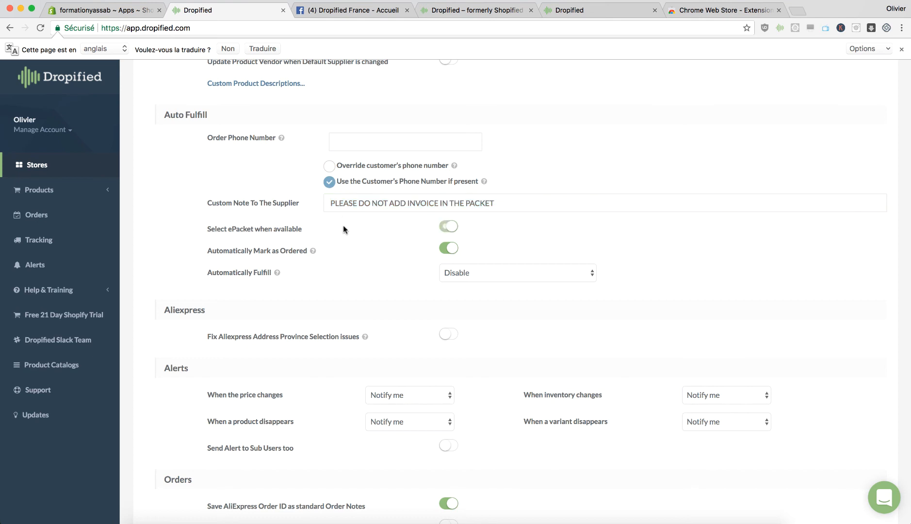
pyautogui.click(332, 203)
pyautogui.moveTo(337, 203); pyautogui.dragTo(531, 202)
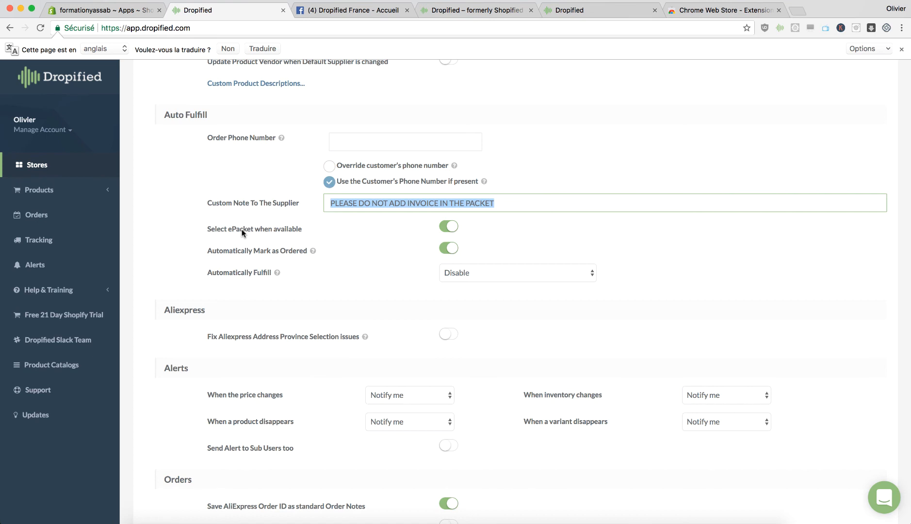
pyautogui.moveTo(228, 229); pyautogui.dragTo(252, 230)
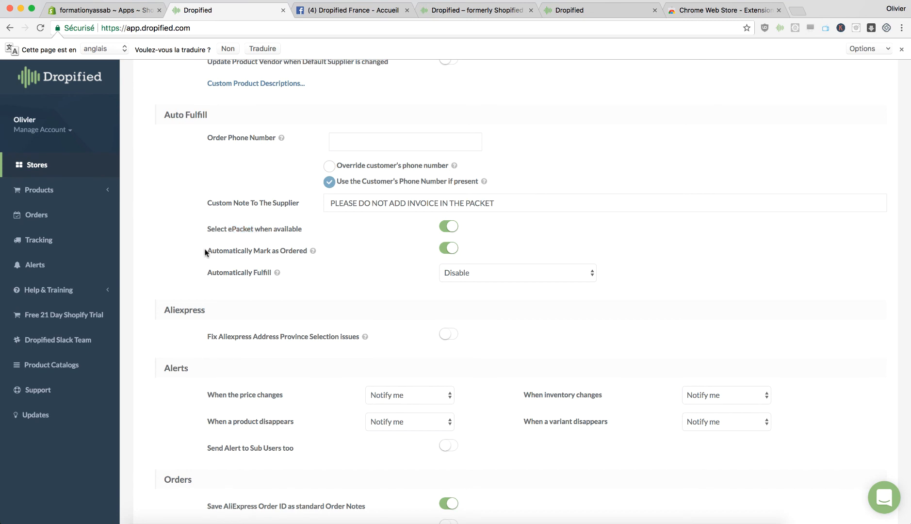
pyautogui.moveTo(205, 249); pyautogui.dragTo(316, 254)
pyautogui.click(359, 244)
# Enable the Automatically Fulfill option in the auto fulfil settings.
pyautogui.moveTo(217, 272); pyautogui.dragTo(262, 272)
pyautogui.click(231, 275)
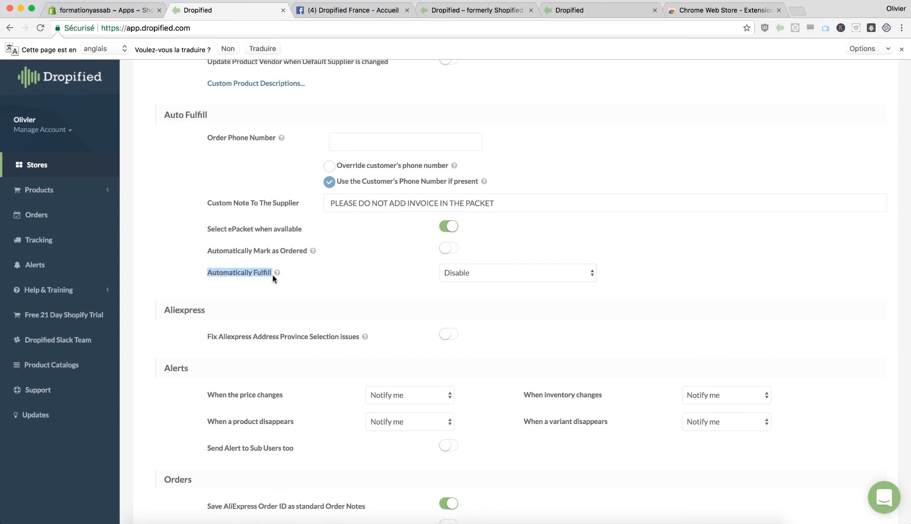
pyautogui.click(208, 271)
pyautogui.moveTo(207, 273); pyautogui.dragTo(266, 270)
pyautogui.click(473, 270)
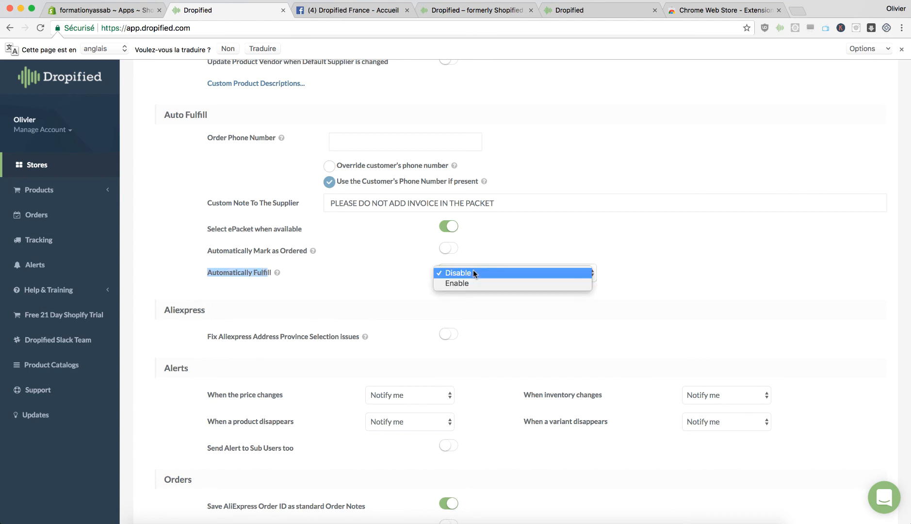
pyautogui.click(454, 283)
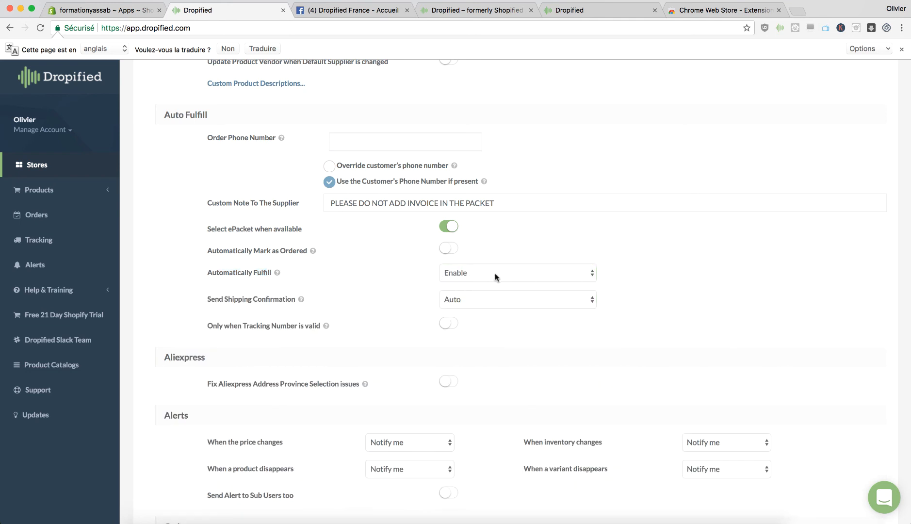
# Check the Send Shipping Confirmation choices and keep Auto.
pyautogui.tripleClick(212, 302)
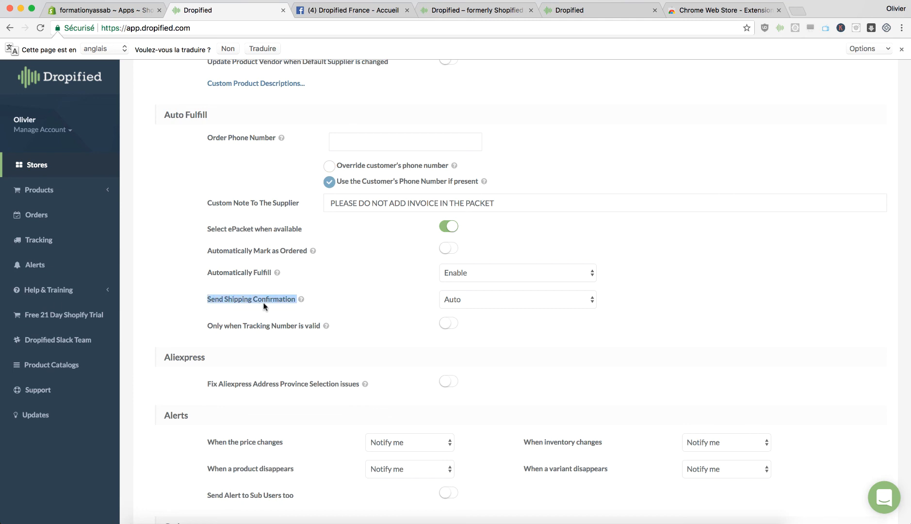
pyautogui.click(490, 301)
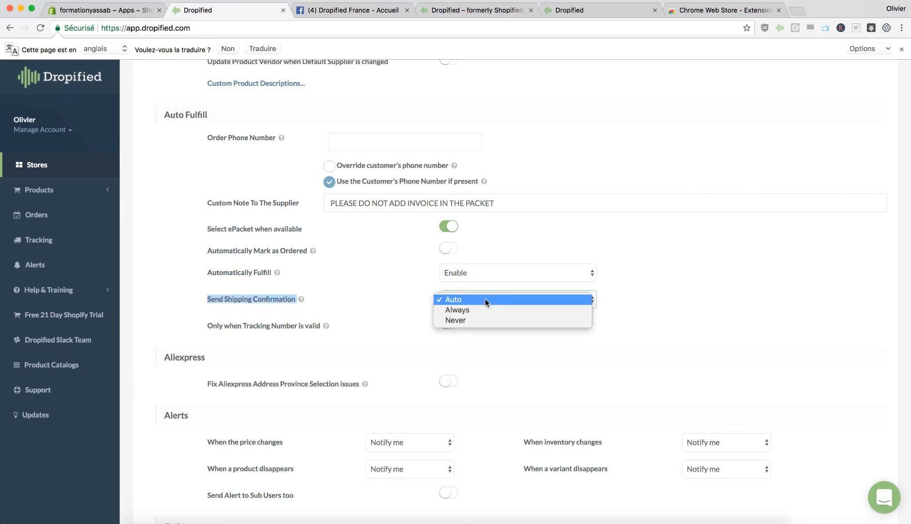
pyautogui.click(421, 301)
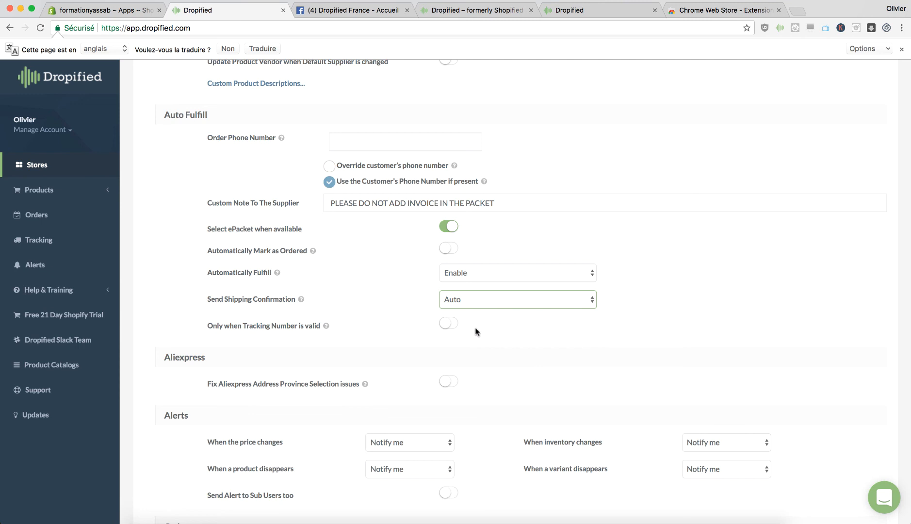
# Turn on the fixes for AliExpress address province and city selection issues.
pyautogui.scroll(-3, 498, 328)
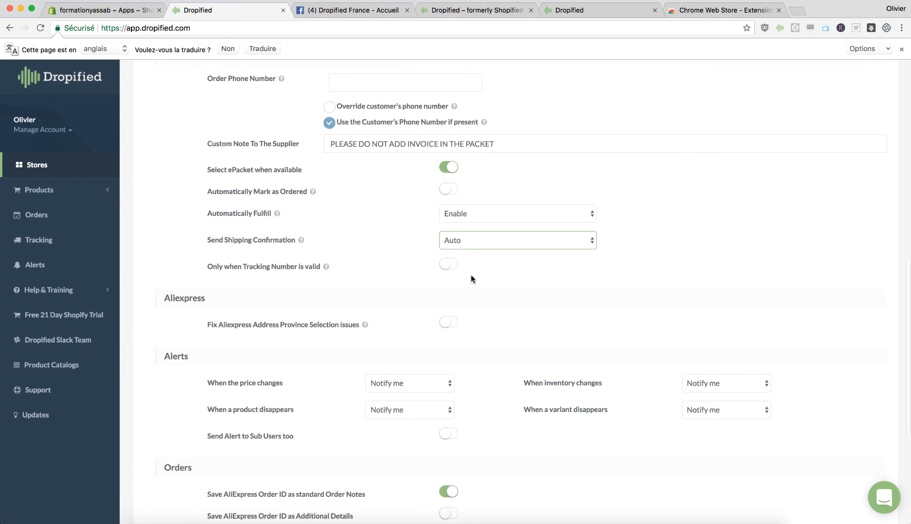
pyautogui.scroll(-2, 460, 275)
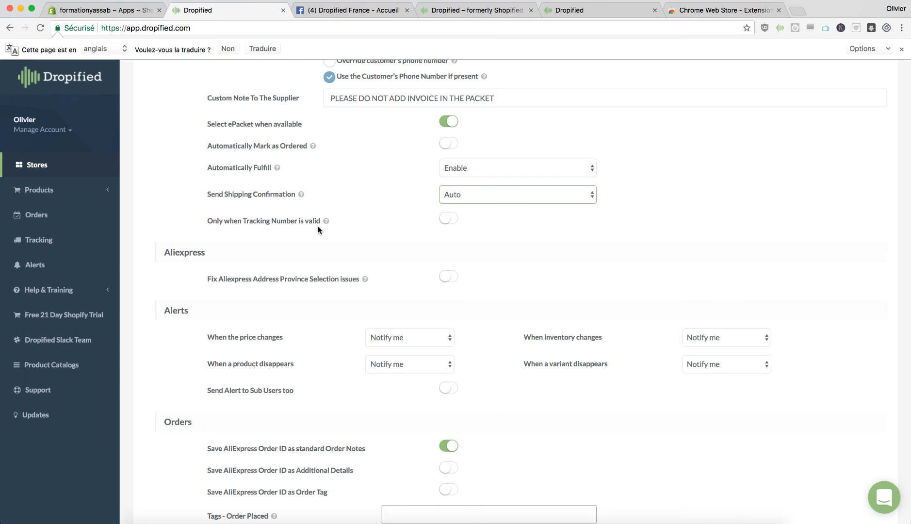
pyautogui.scroll(-2, 294, 318)
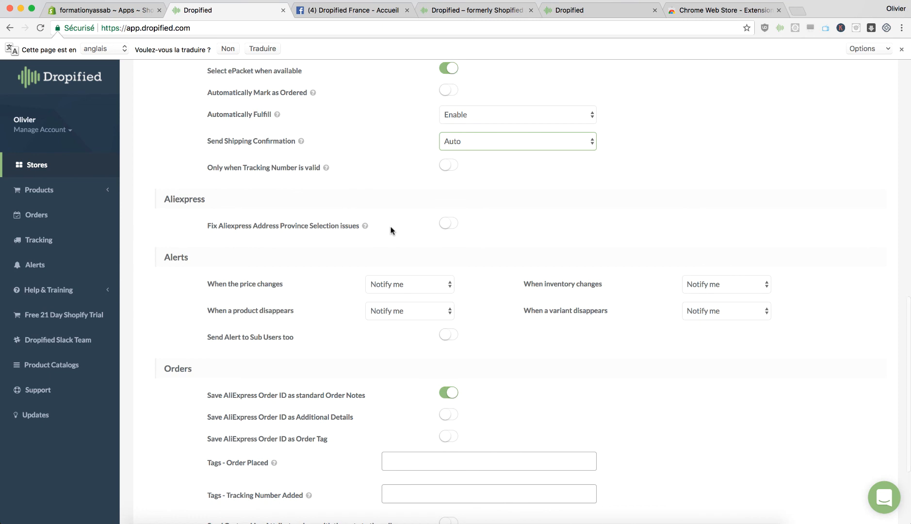
pyautogui.click(448, 226)
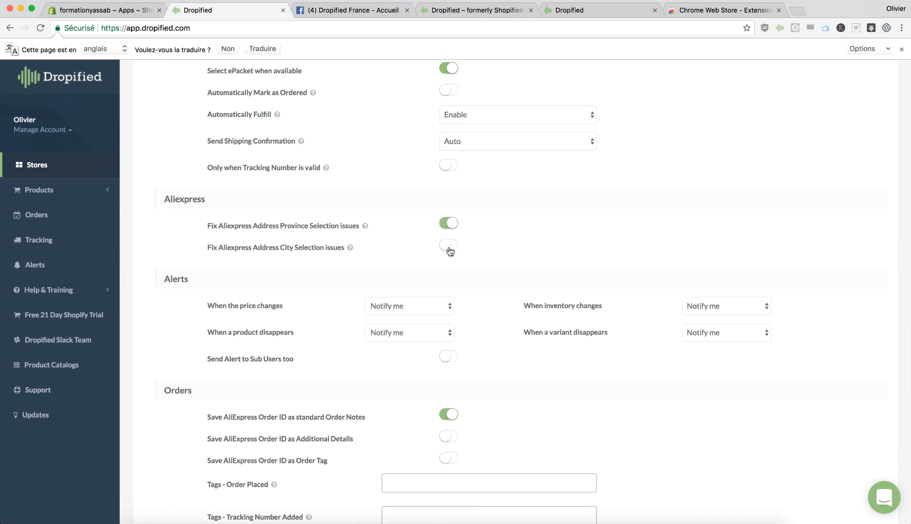
pyautogui.click(450, 248)
# Review the price, product, inventory and variant alert options and turn on sending alerts to sub users.
pyautogui.scroll(-4, 485, 244)
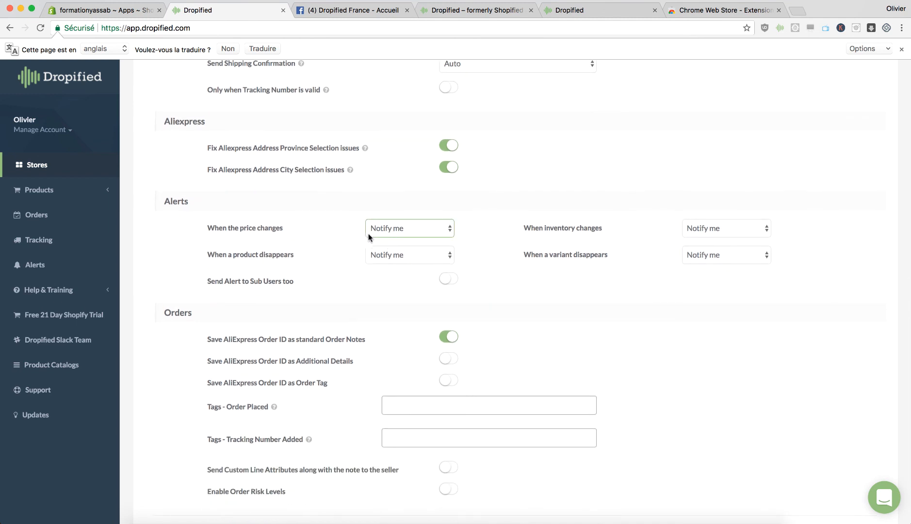
pyautogui.moveTo(206, 230); pyautogui.dragTo(281, 234)
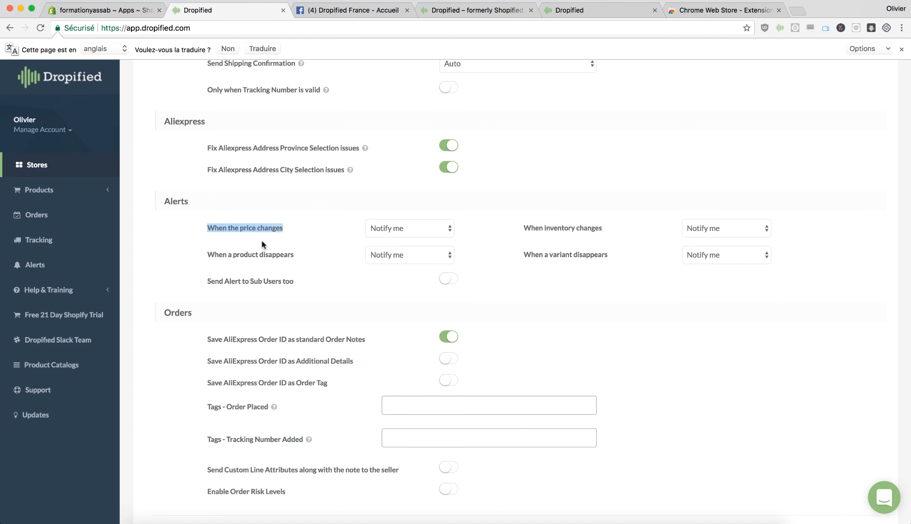
pyautogui.moveTo(207, 255); pyautogui.dragTo(294, 259)
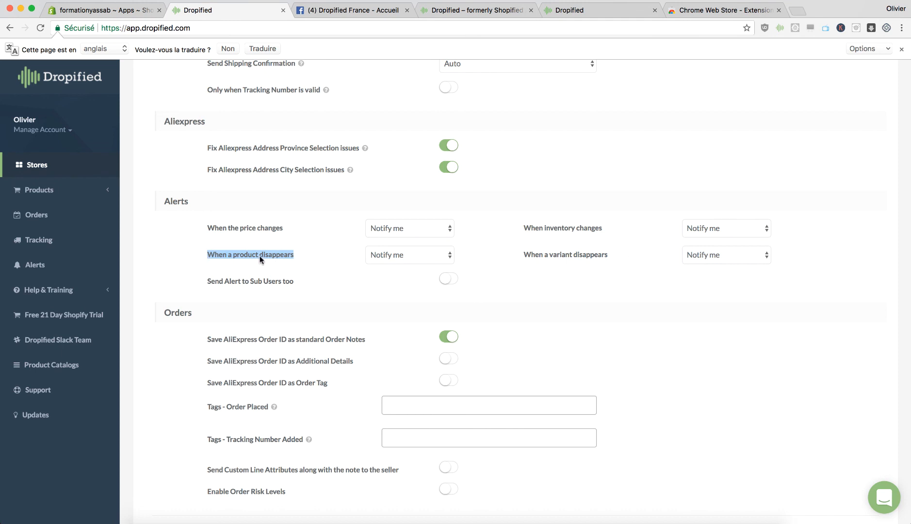
pyautogui.moveTo(523, 228); pyautogui.dragTo(598, 232)
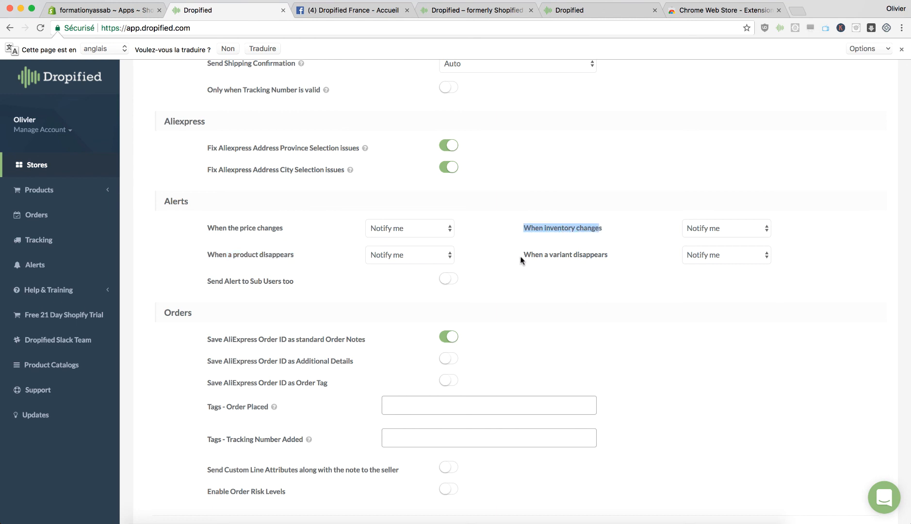
pyautogui.moveTo(523, 254); pyautogui.dragTo(604, 260)
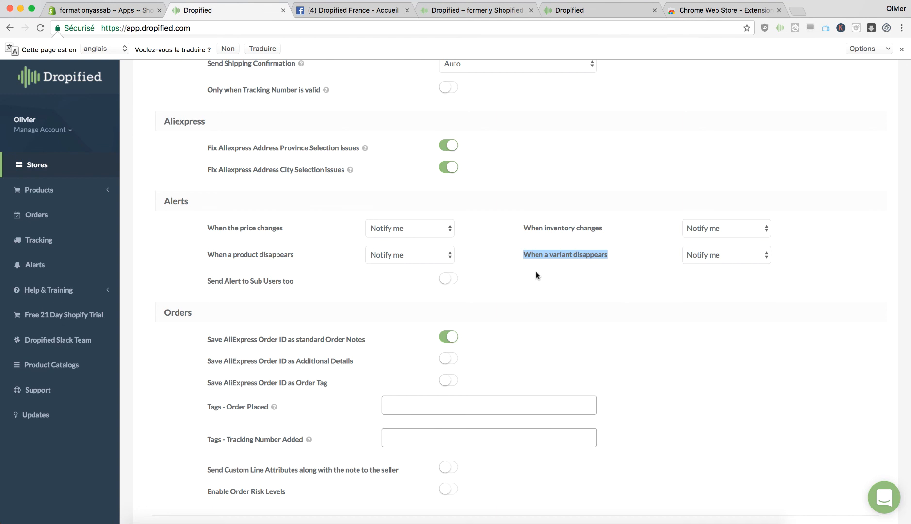
pyautogui.scroll(-3, 536, 276)
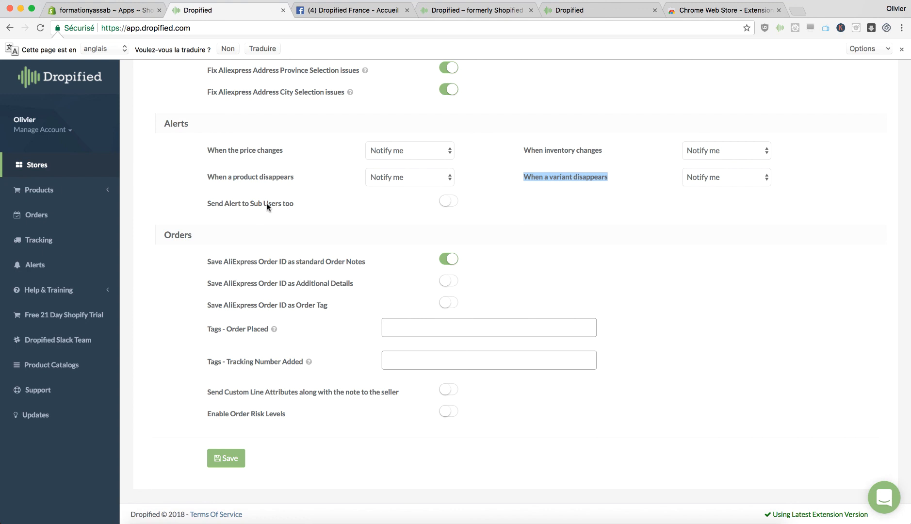
pyautogui.click(451, 206)
# Review the AliExpress order ID and custom line attribute options and turn on order risk levels.
pyautogui.moveTo(296, 287); pyautogui.dragTo(353, 289)
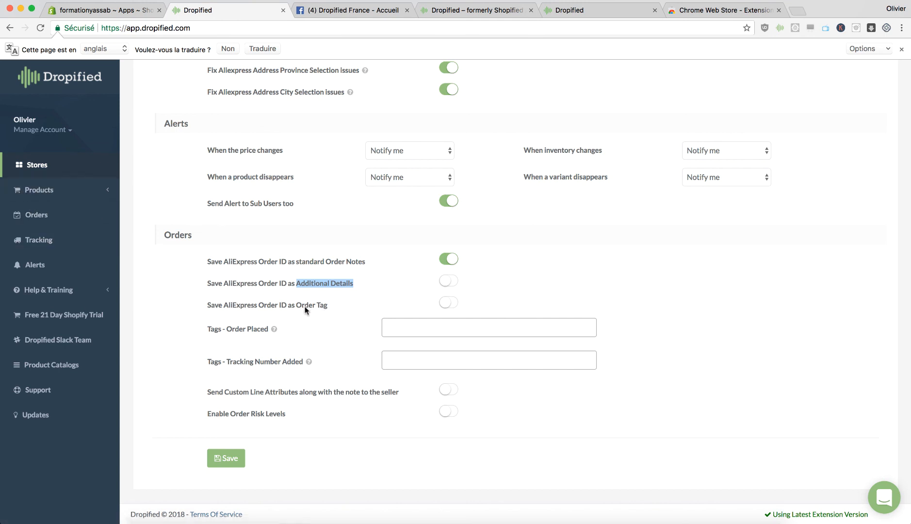
pyautogui.moveTo(305, 307); pyautogui.dragTo(328, 306)
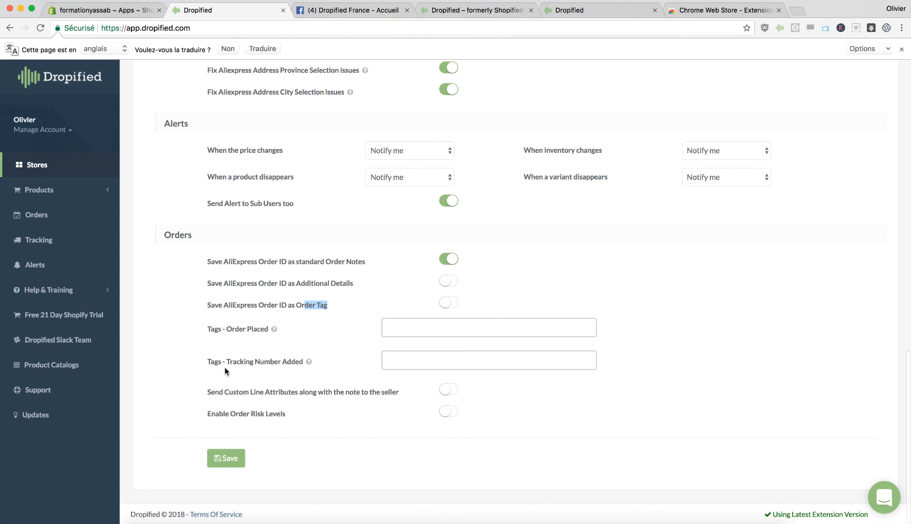
pyautogui.scroll(1, 318, 398)
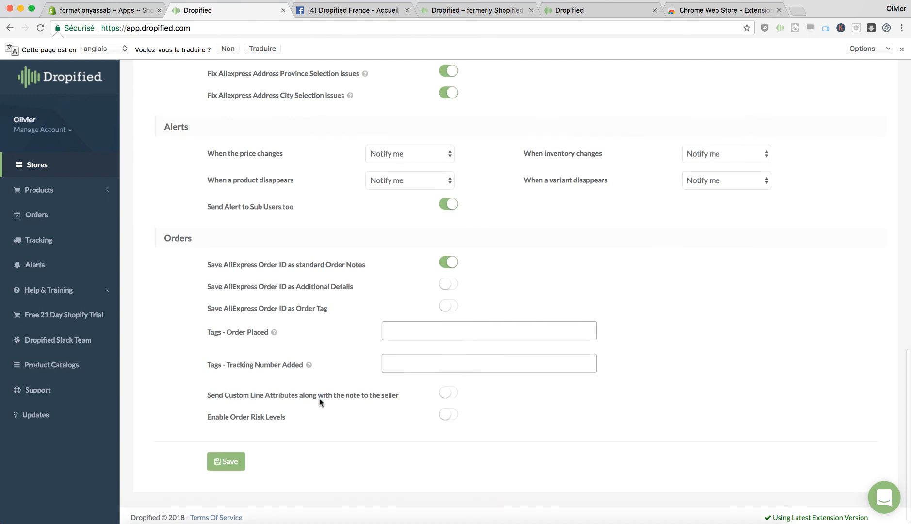
pyautogui.moveTo(401, 396); pyautogui.dragTo(279, 397)
pyautogui.click(195, 399)
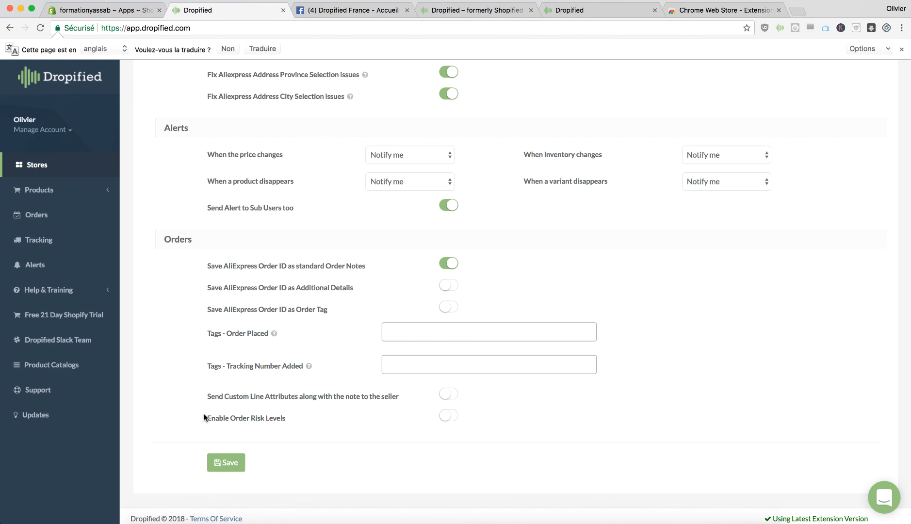
pyautogui.moveTo(203, 420); pyautogui.dragTo(285, 426)
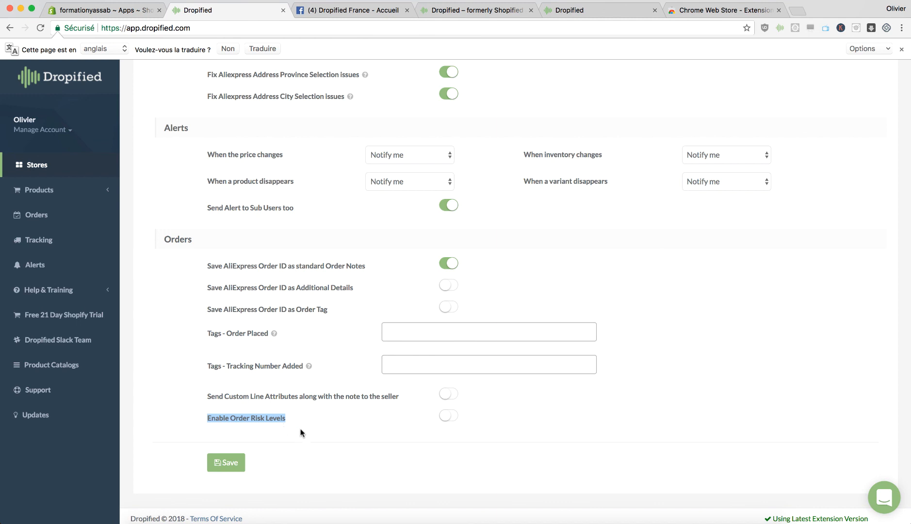
pyautogui.click(444, 418)
# View the Orders page and return to the Stores page.
pyautogui.scroll(-1, 339, 339)
pyautogui.click(37, 214)
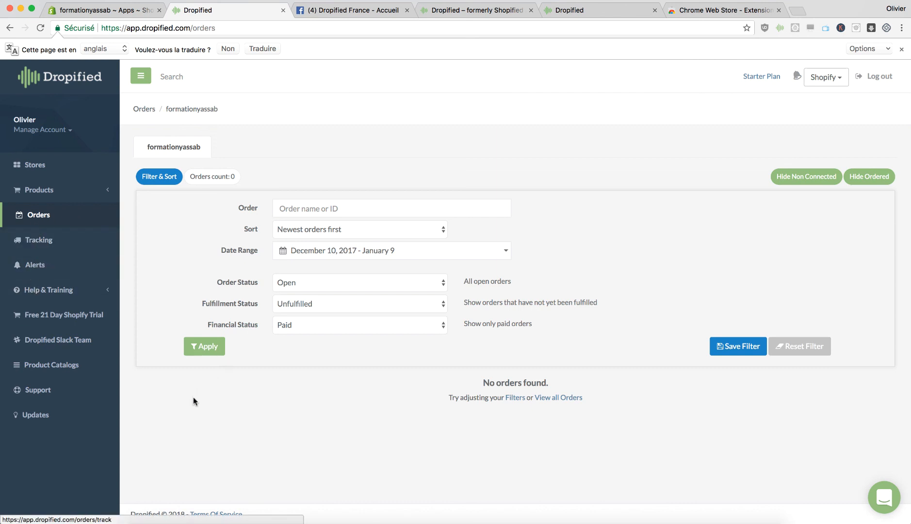
pyautogui.click(38, 177)
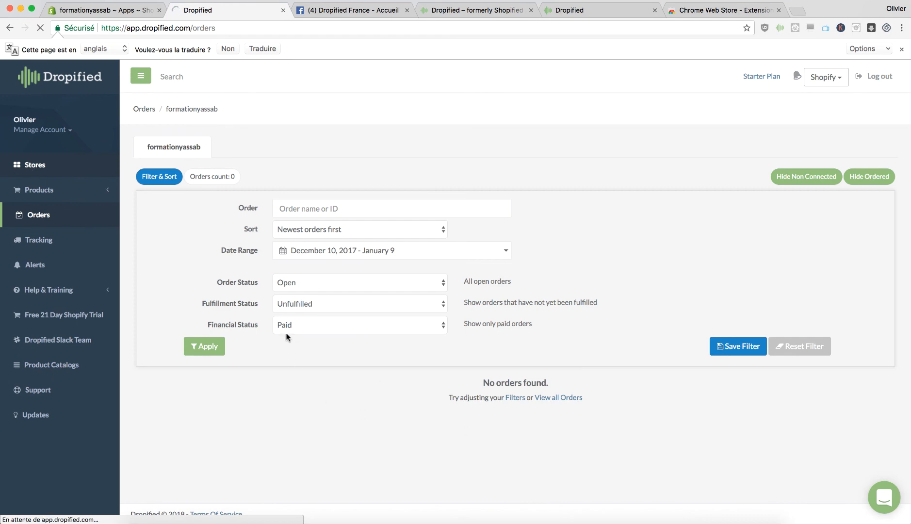
# Turn on Enable Order Risk Levels in the Orders section of the store settings.
pyautogui.scroll(-3, 395, 412)
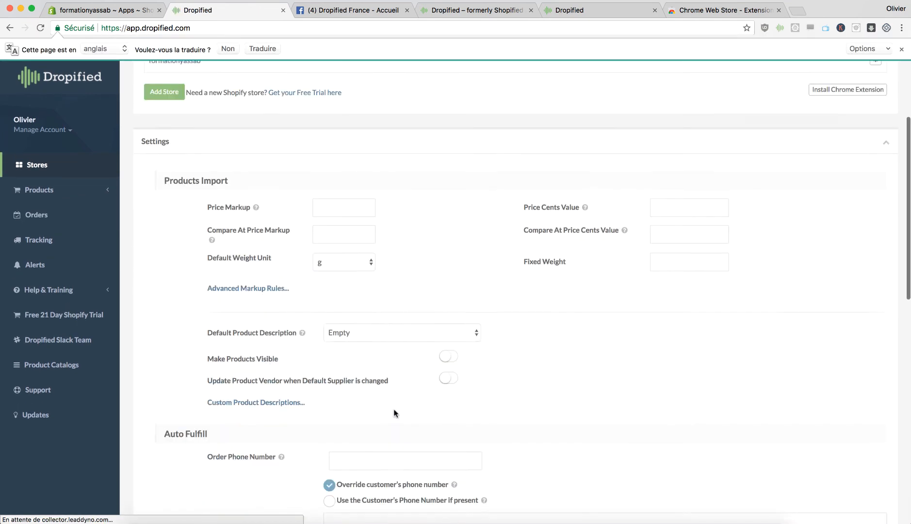
pyautogui.scroll(-10, 396, 413)
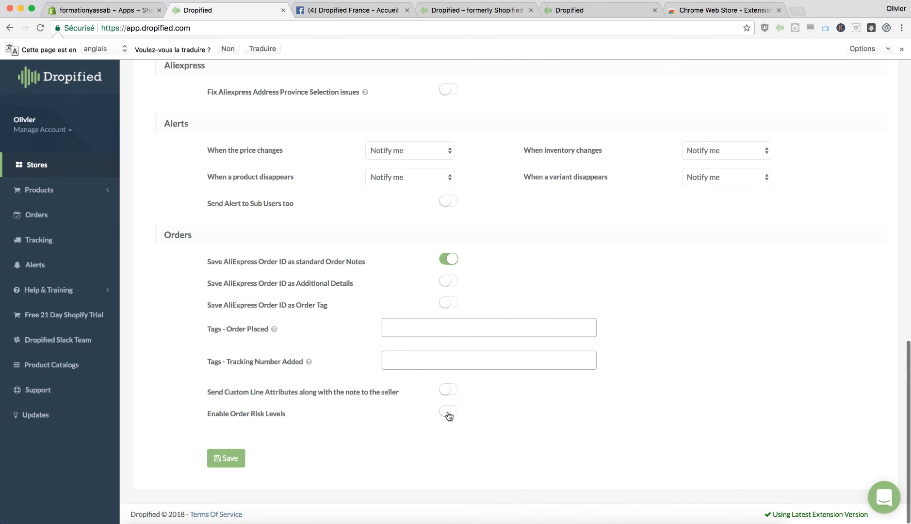
pyautogui.click(449, 413)
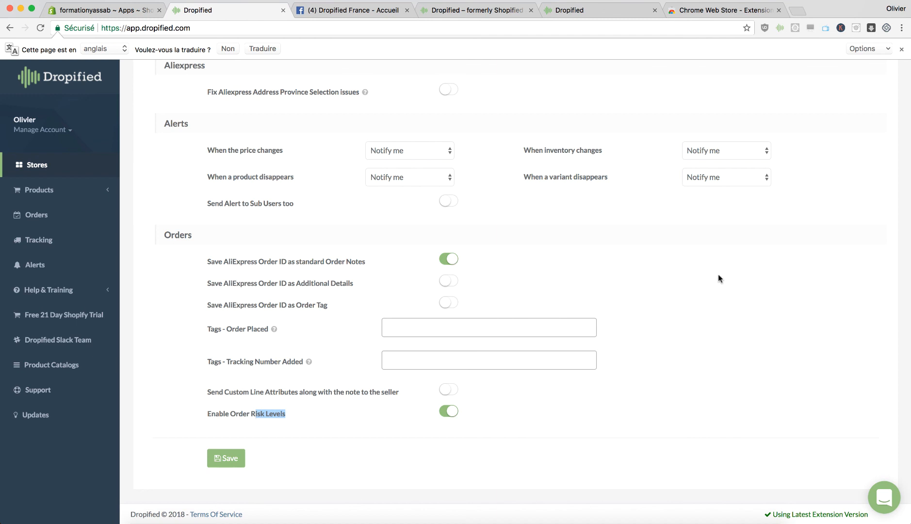
pyautogui.scroll(15, 690, 289)
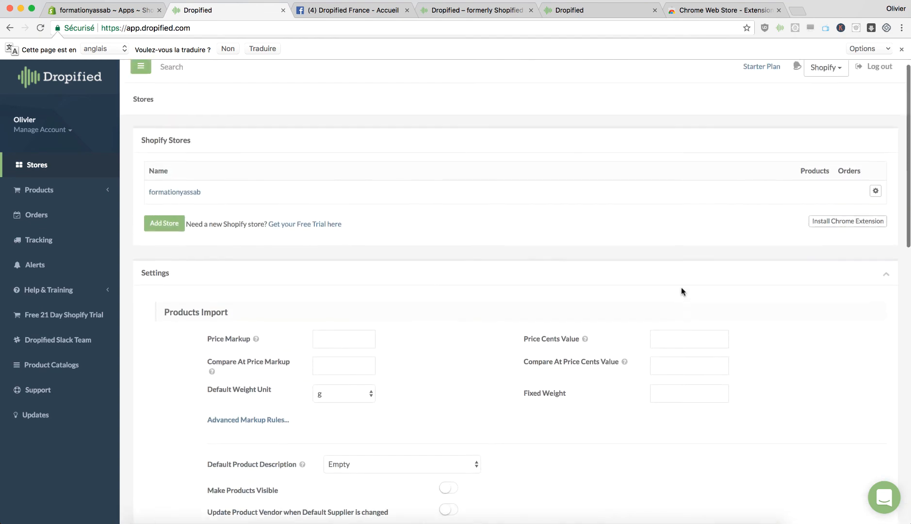
pyautogui.scroll(-15, 681, 290)
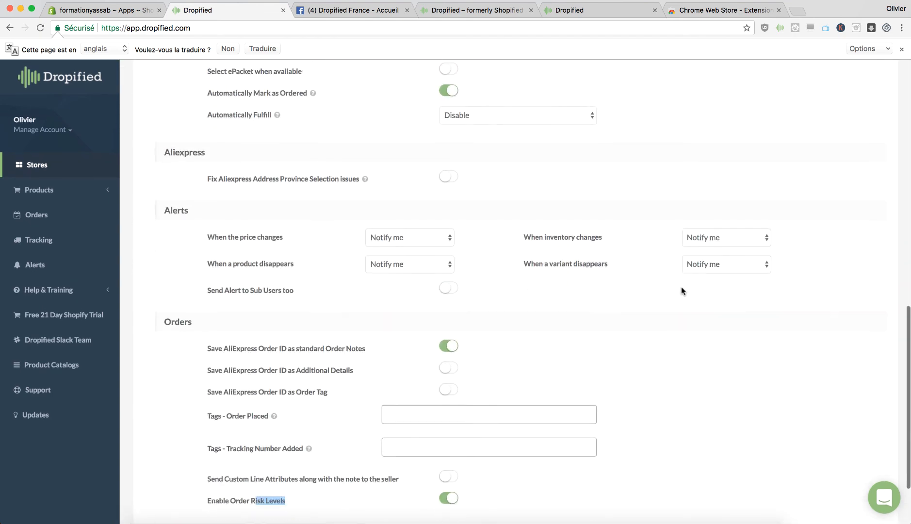
pyautogui.scroll(15, 681, 291)
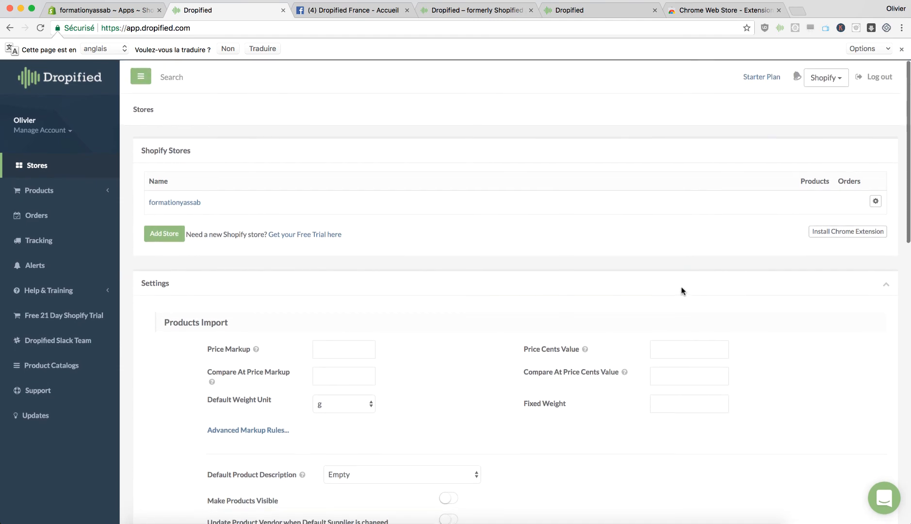
pyautogui.scroll(-15, 682, 287)
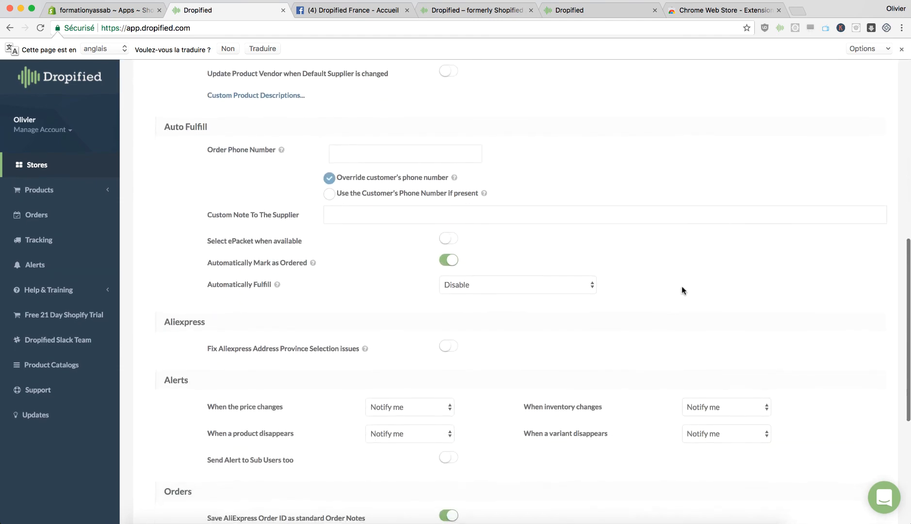